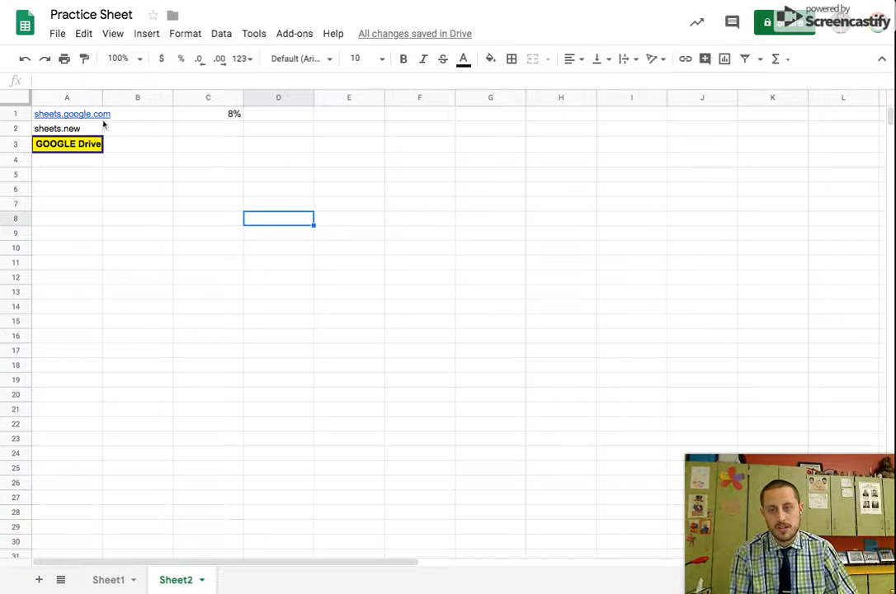
Add a third blank sheet to the spreadsheet and return to Sheet2.
mouse_move(103, 122)
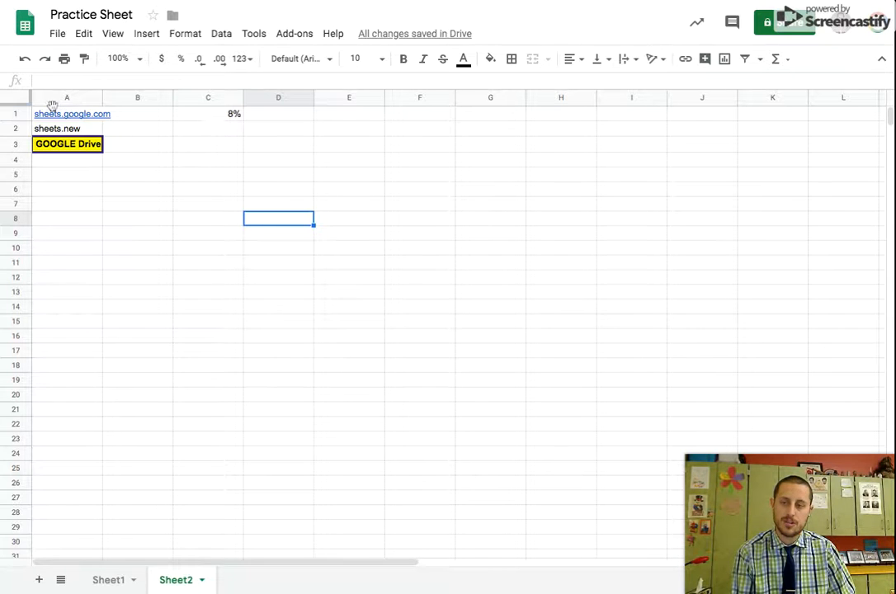
mouse_move(37, 114)
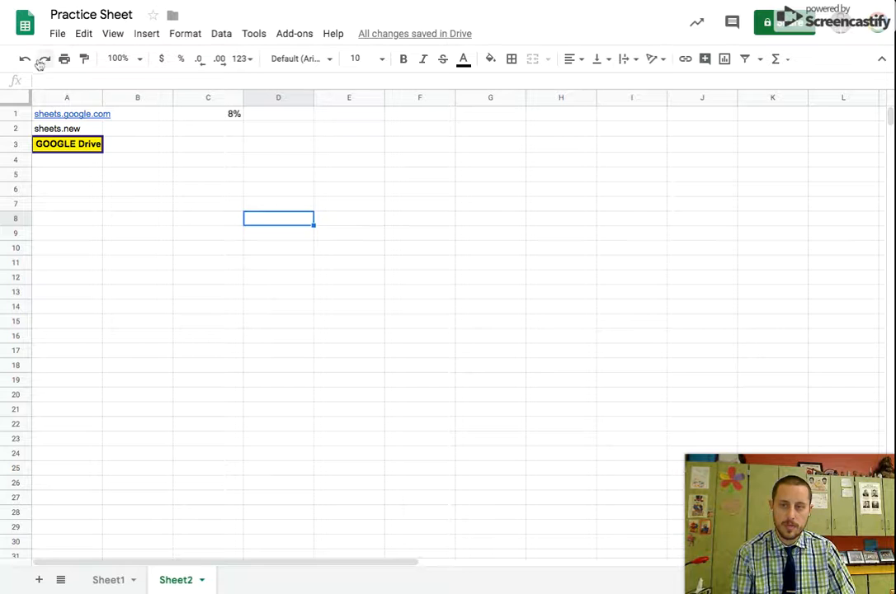
left_click(38, 581)
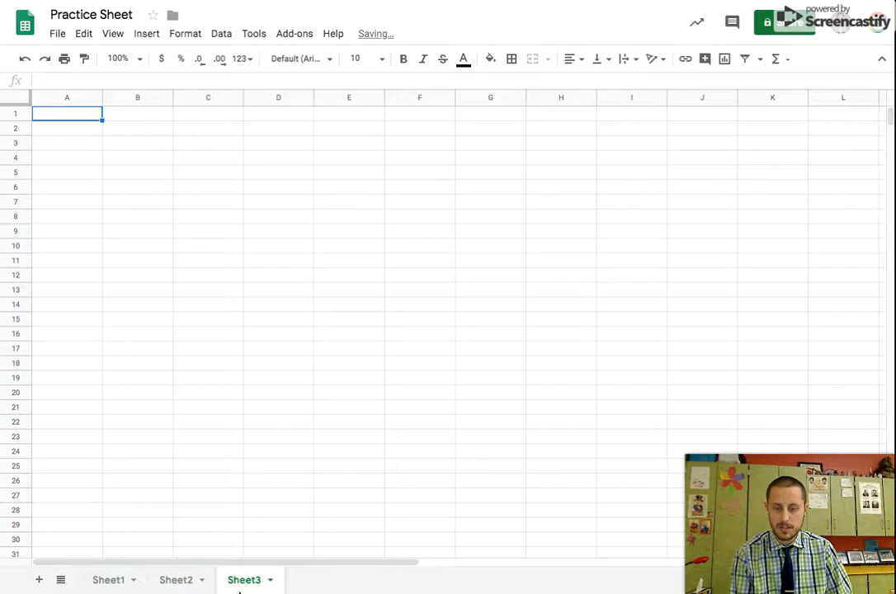
left_click(60, 580)
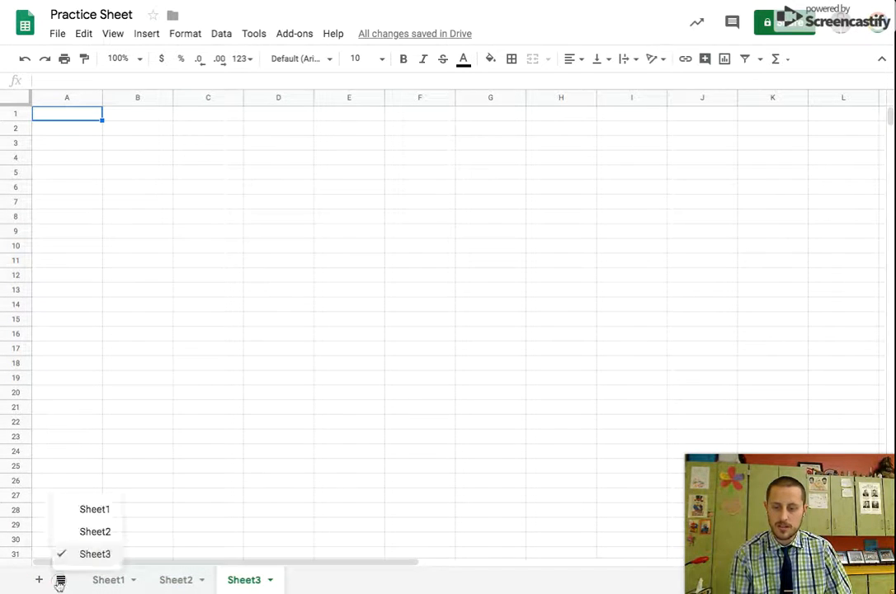
left_click(94, 531)
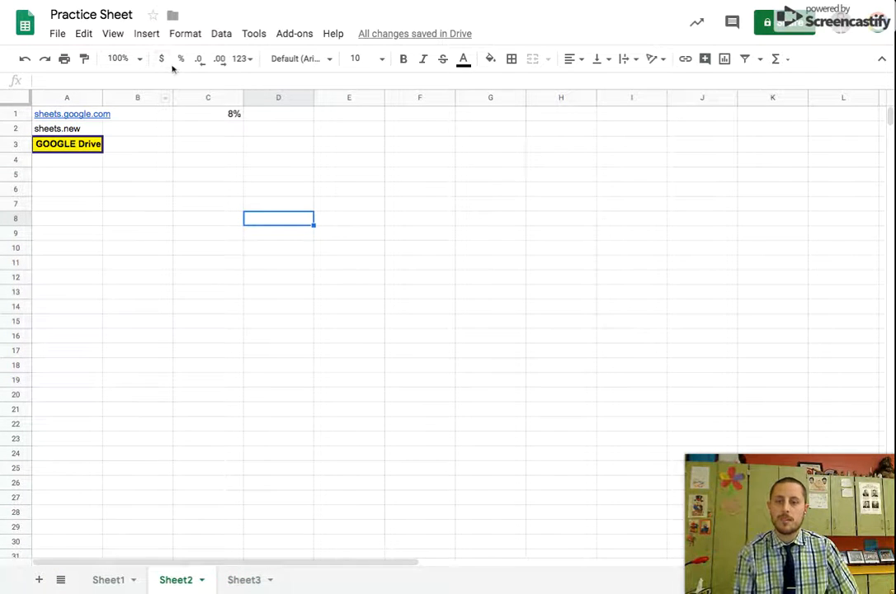
Check the spreadsheet's title and the Drive folder it is stored in.
left_click(79, 15)
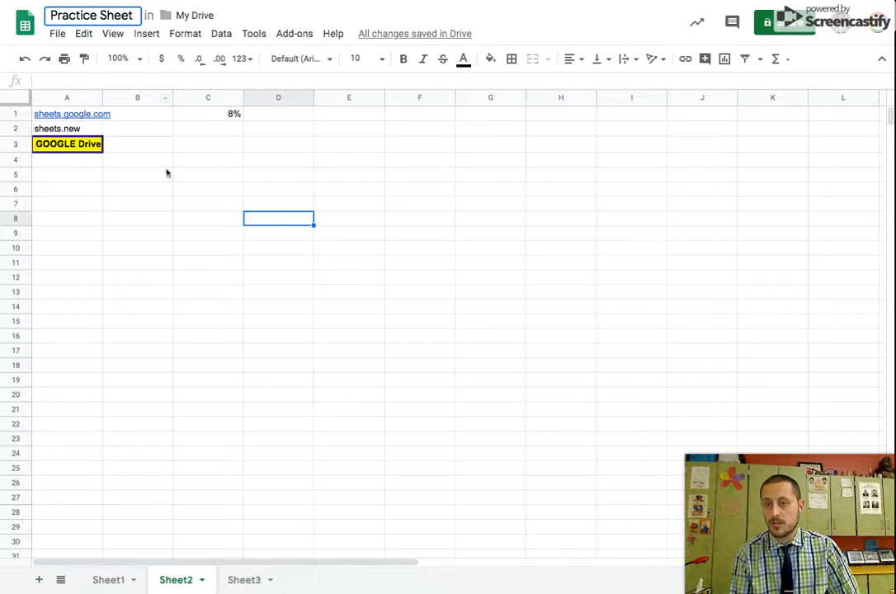
left_click(168, 15)
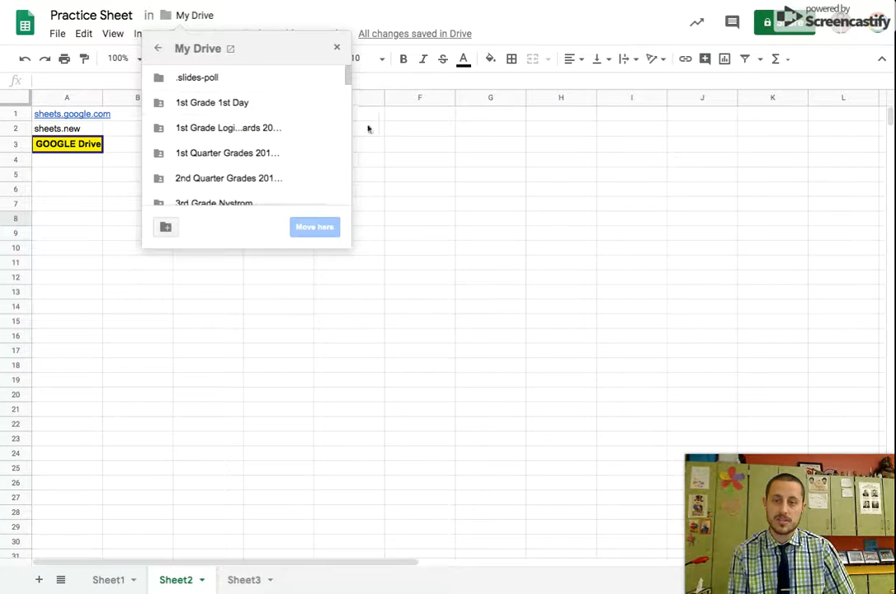
left_click(444, 246)
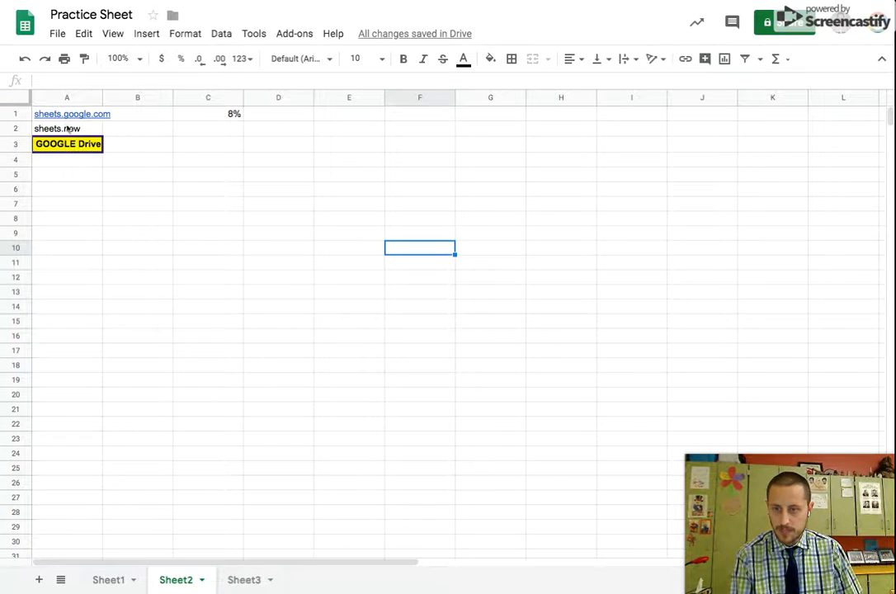
Enter "Google" in cell A6 and make the text bold.
left_click(66, 192)
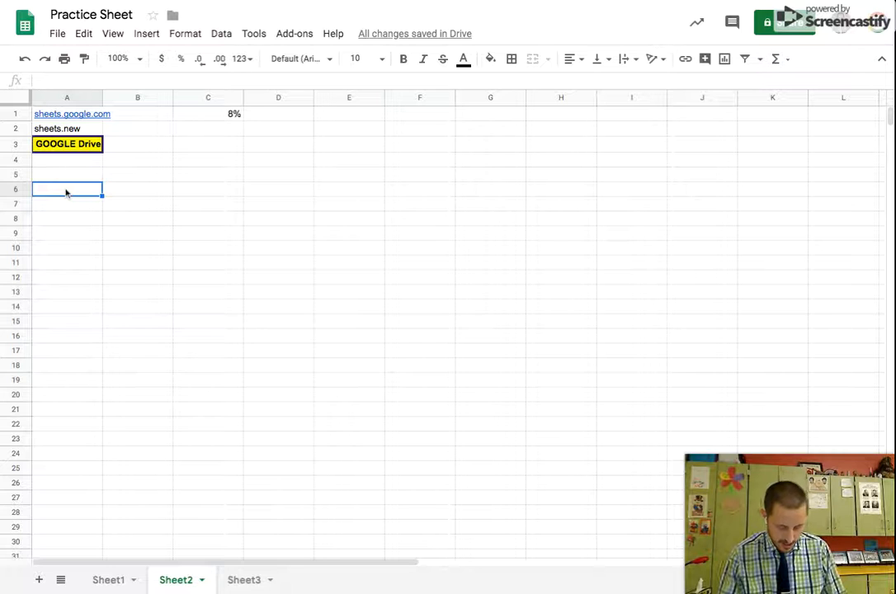
type("Google")
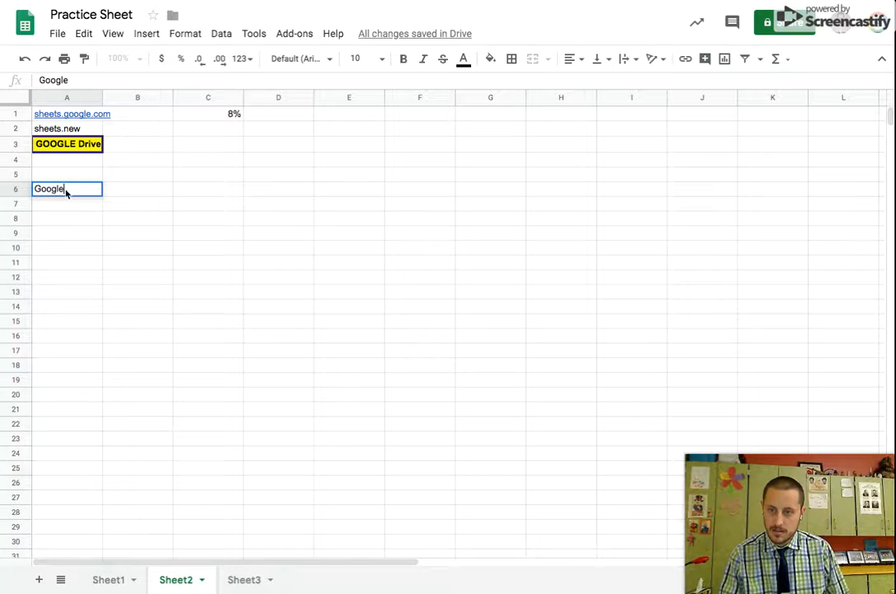
left_click(64, 237)
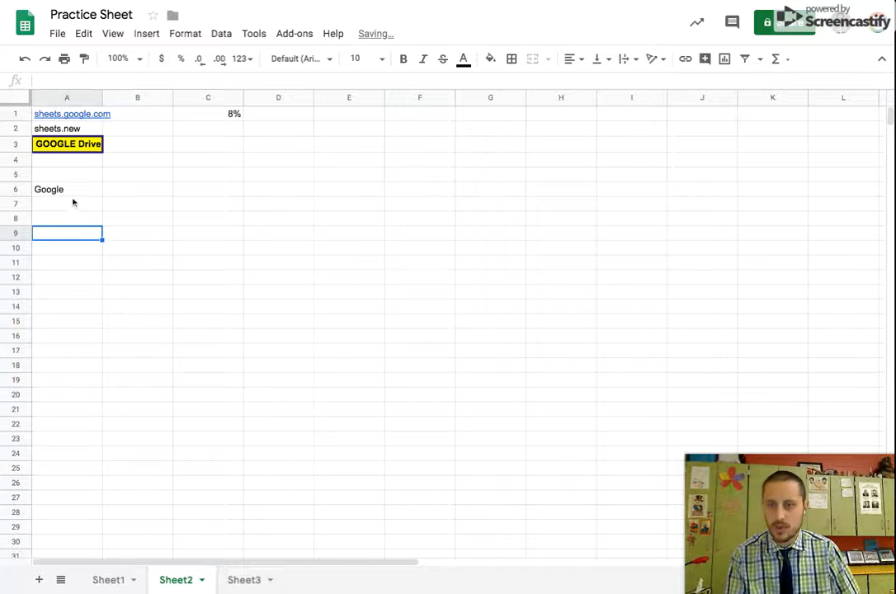
left_click(72, 191)
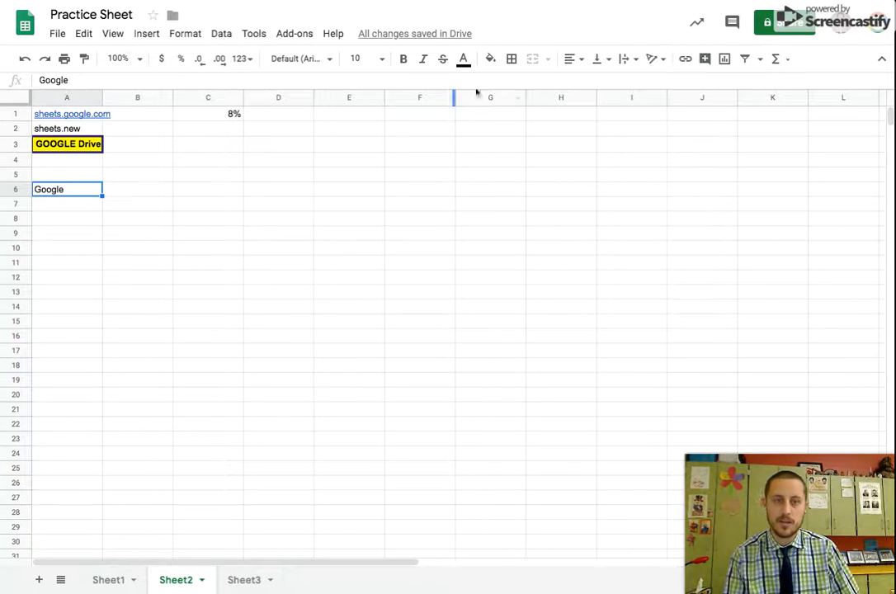
left_click(405, 62)
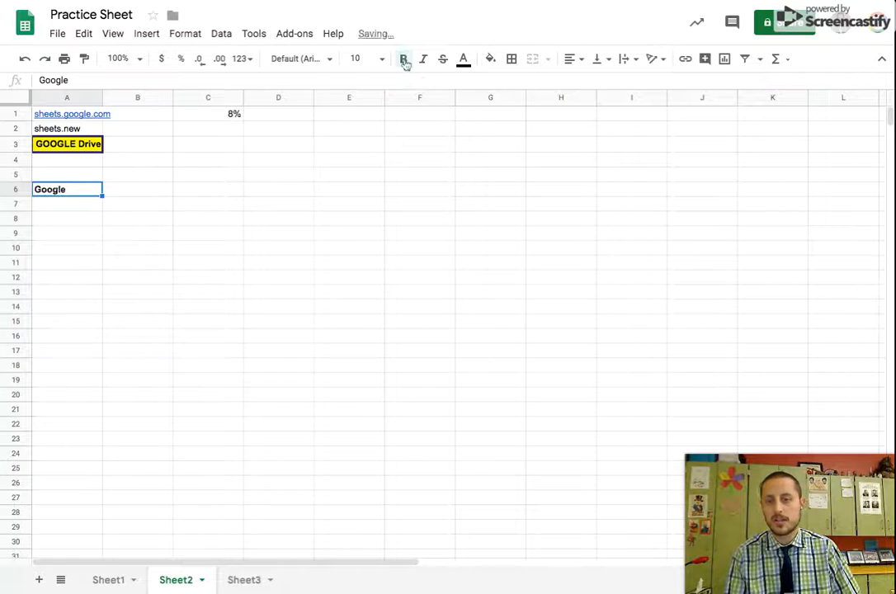
Fill cell A6 with dark purple and set its text color to yellow.
left_click(489, 60)
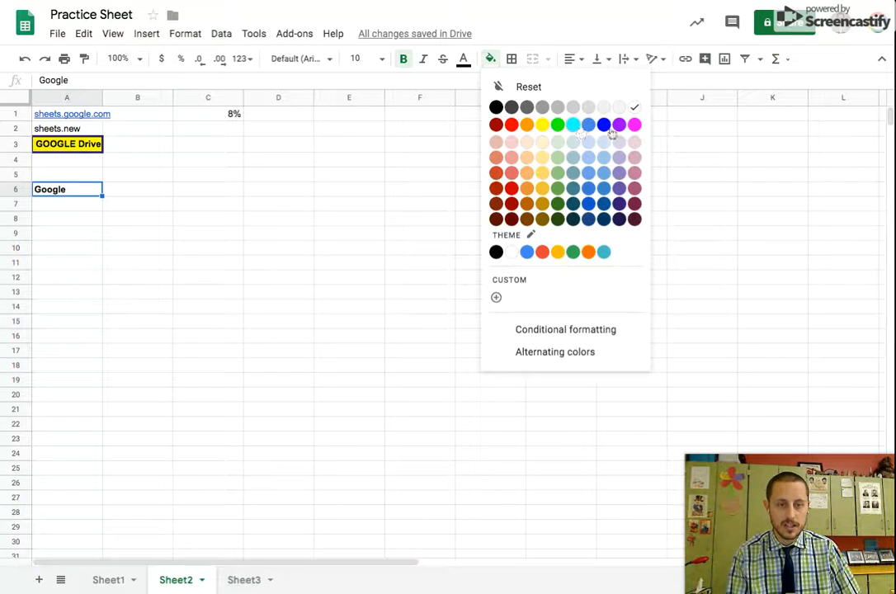
left_click(620, 207)
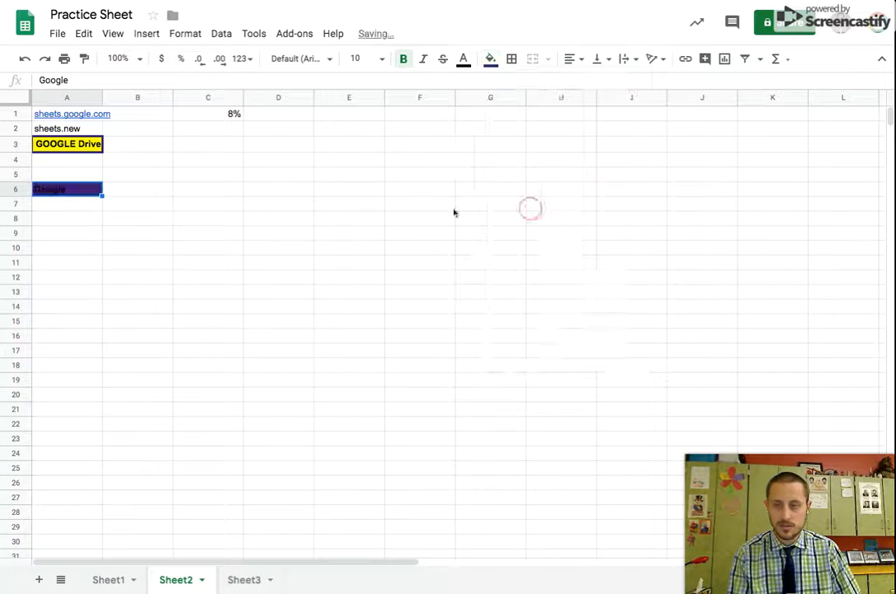
left_click(463, 59)
left_click(515, 125)
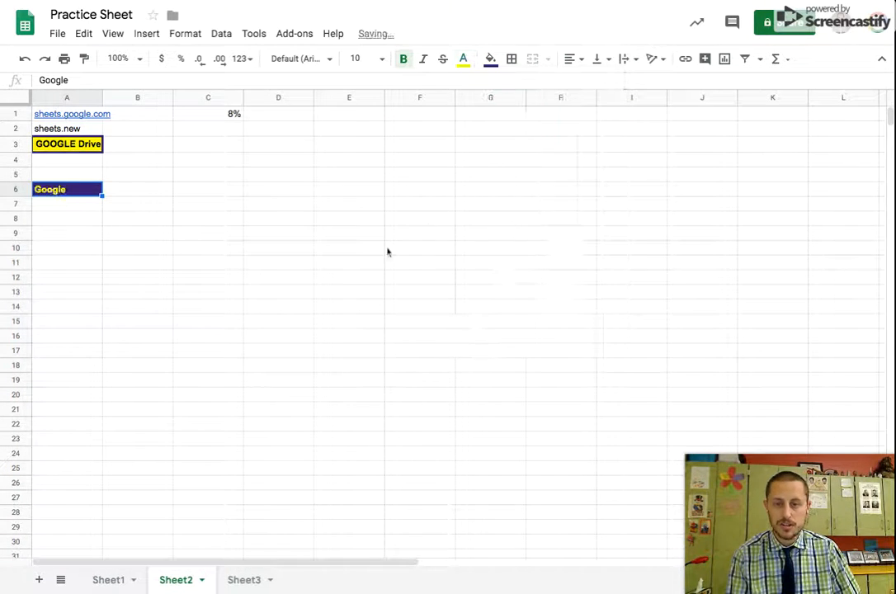
left_click(371, 247)
Put a thick black outer border around cell A6.
left_click(80, 191)
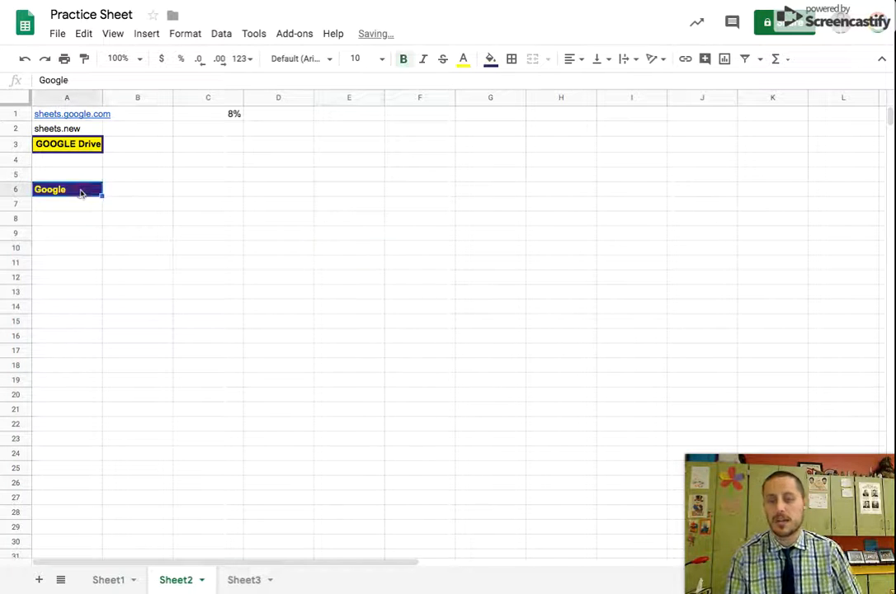
left_click(511, 59)
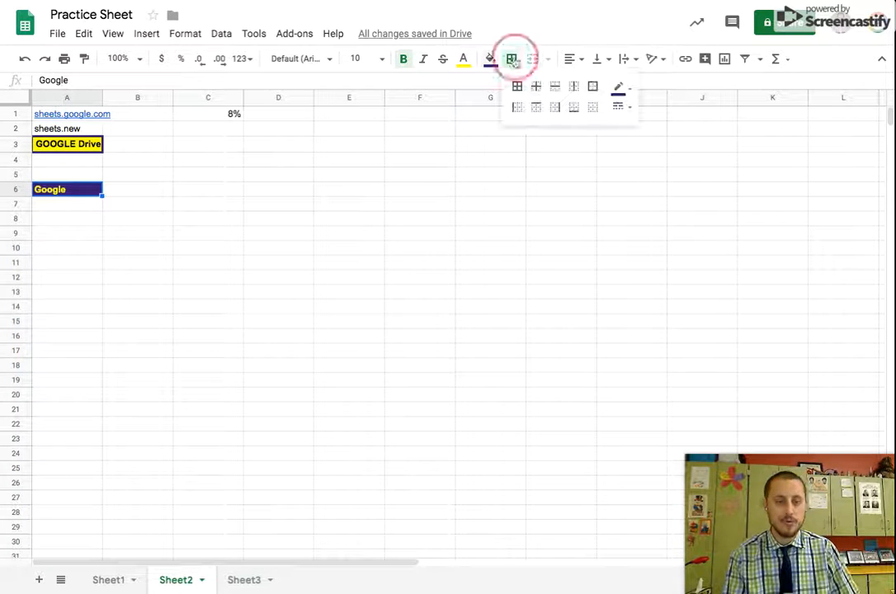
left_click(623, 87)
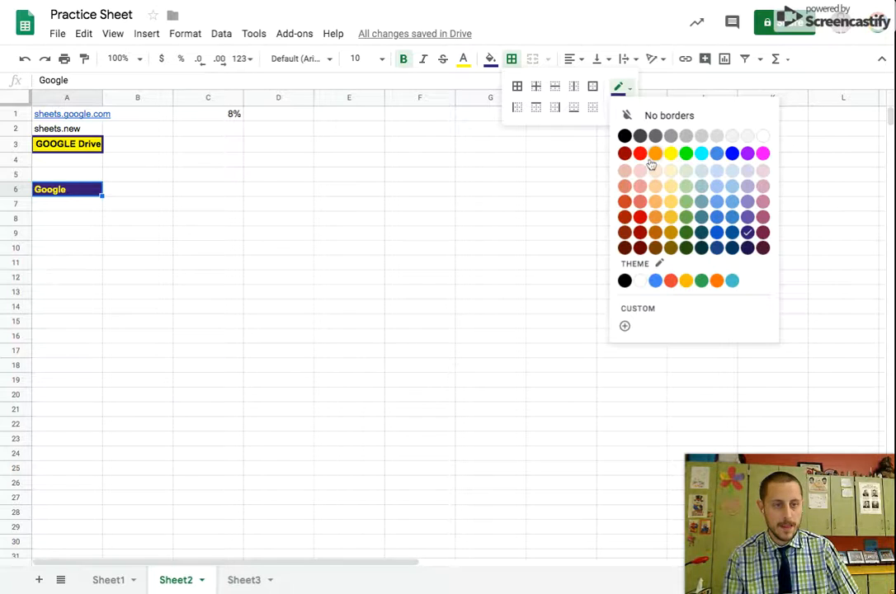
left_click(624, 135)
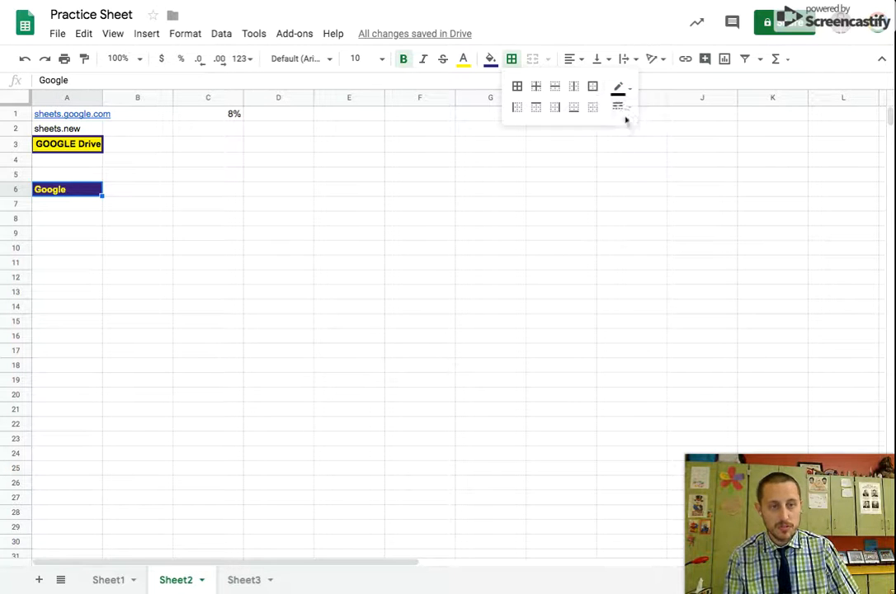
left_click(618, 107)
left_click(650, 160)
left_click(592, 86)
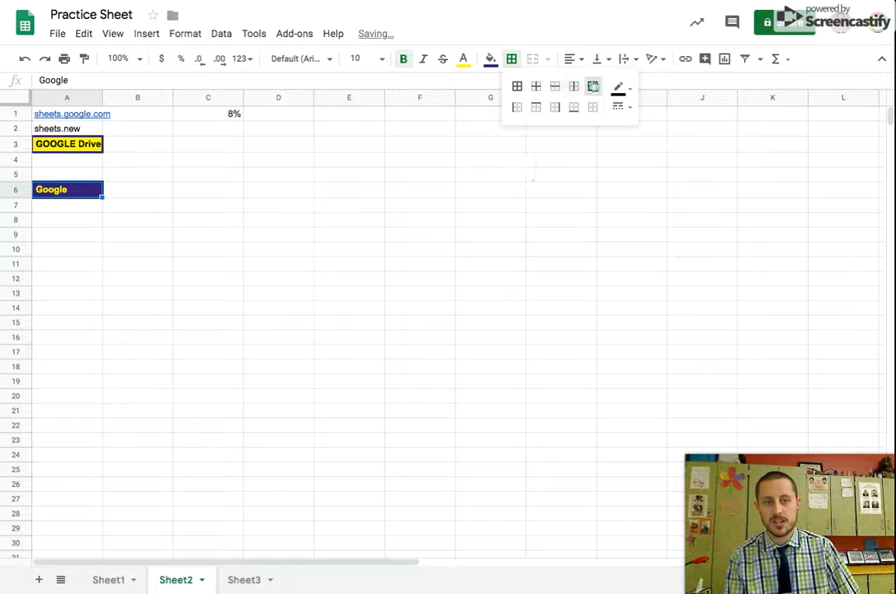
left_click(405, 268)
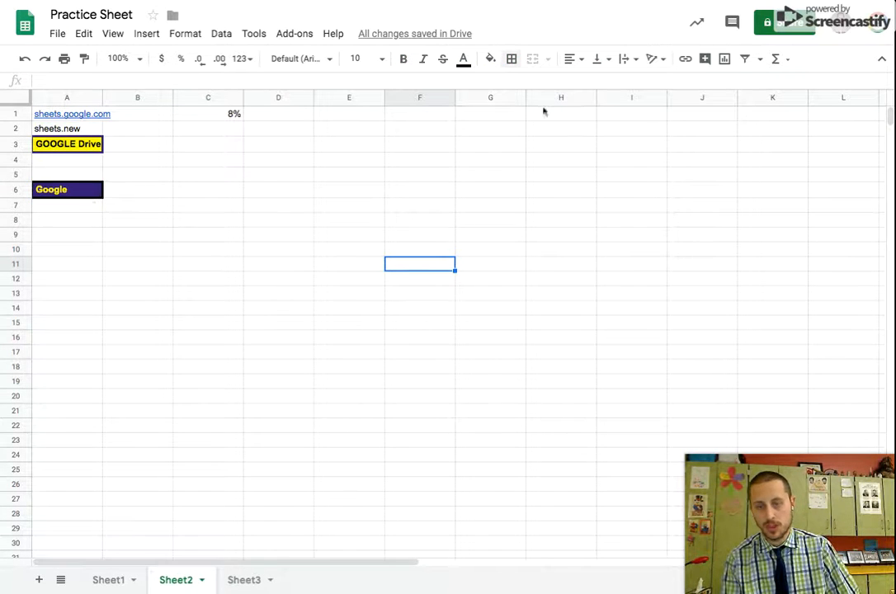
Clear the percentage value from cell C1.
left_click(70, 193)
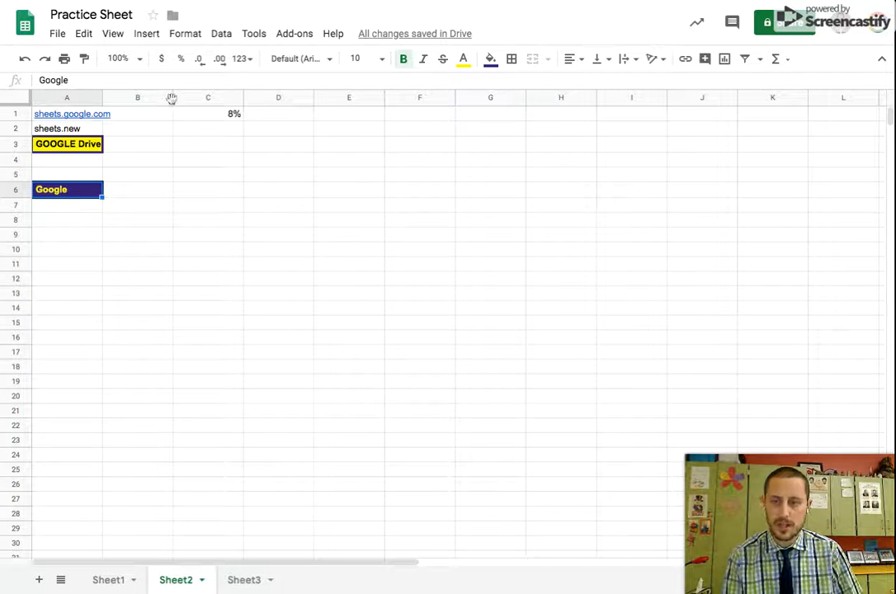
left_click(234, 116)
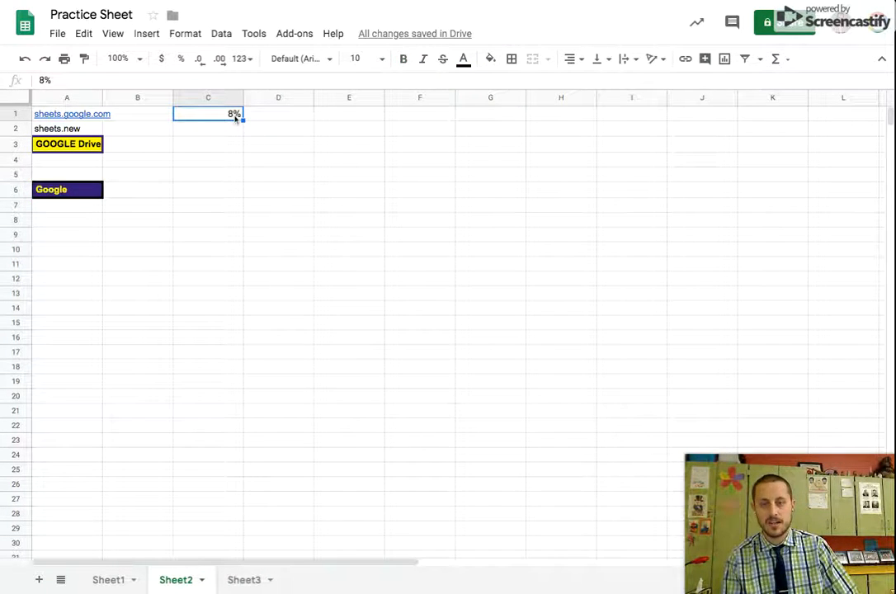
key("Delete")
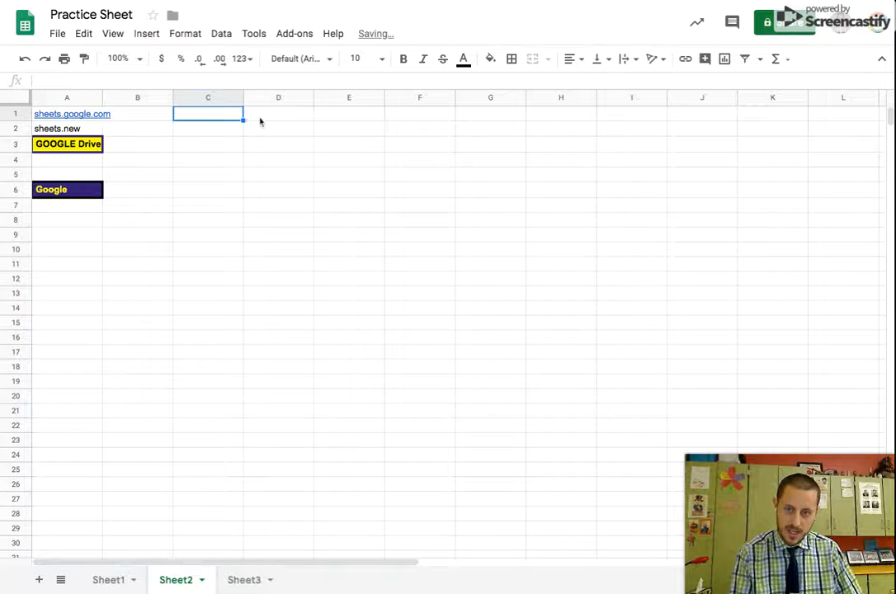
Enter 10 in cell D1 and try the currency and percent formats on it.
left_click(273, 122)
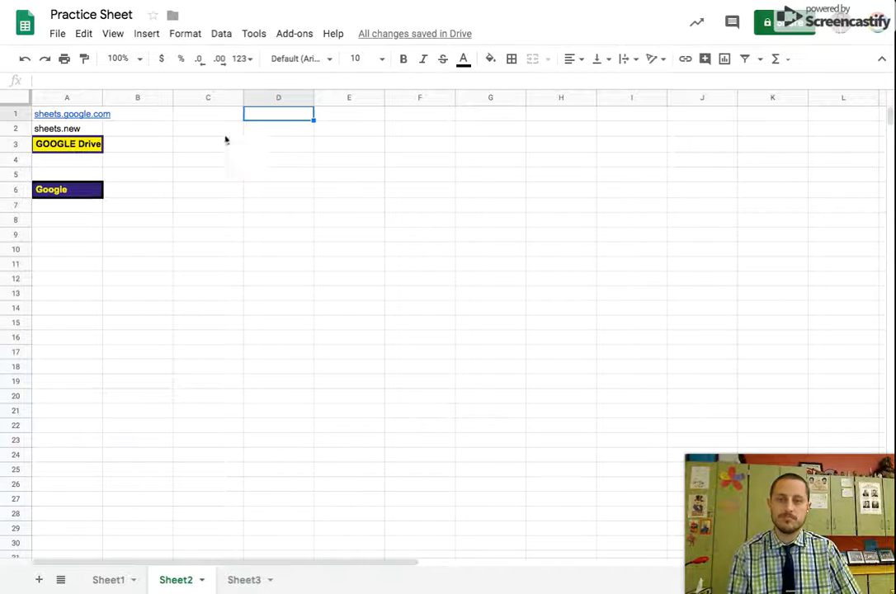
type("10")
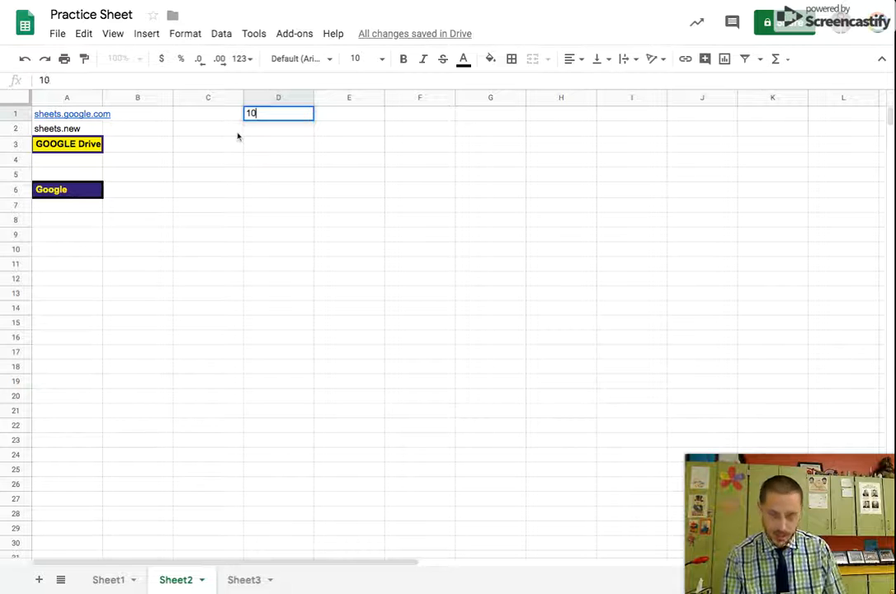
key("Return")
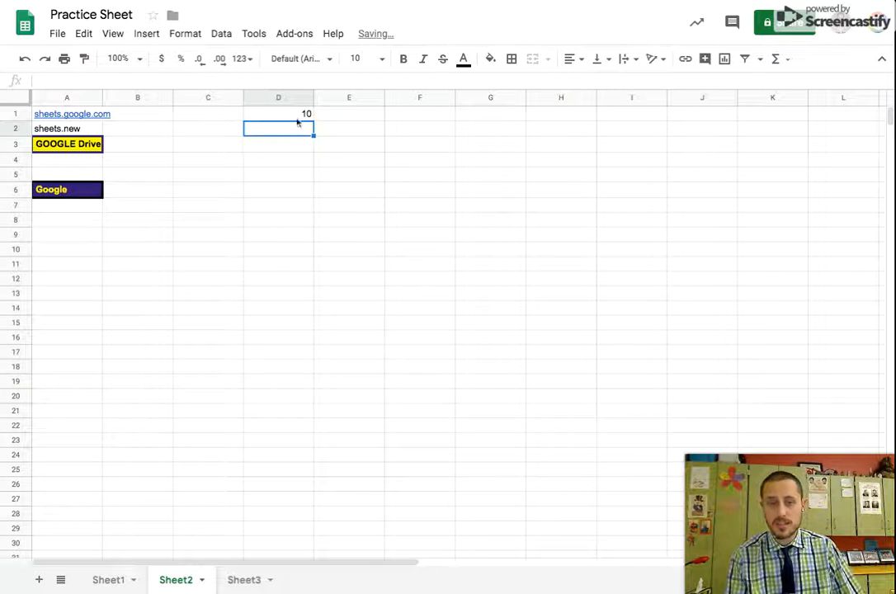
left_click(296, 120)
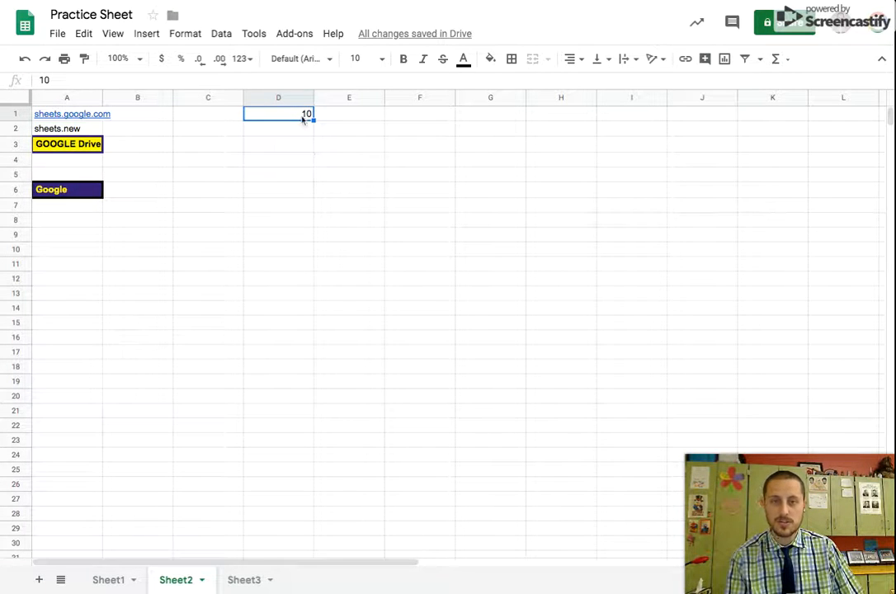
left_click(161, 60)
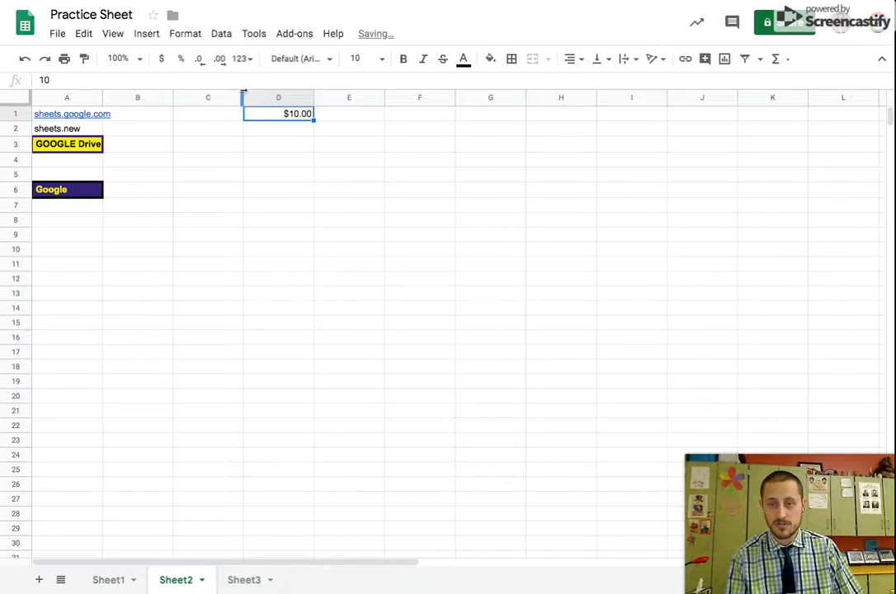
left_click(182, 59)
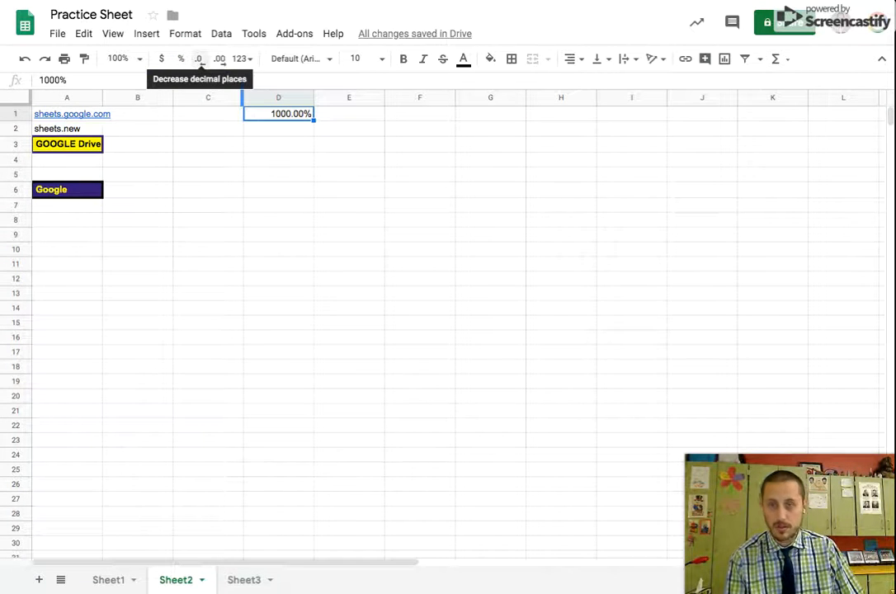
Replace the contents of cell D1 with 0.1.
left_click(292, 128)
left_click(291, 117)
key("Delete")
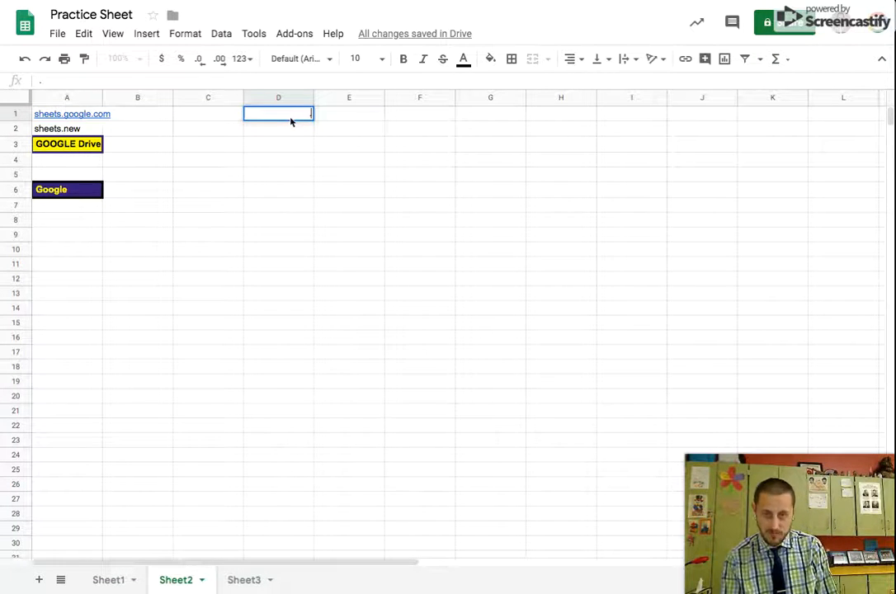
key("Return")
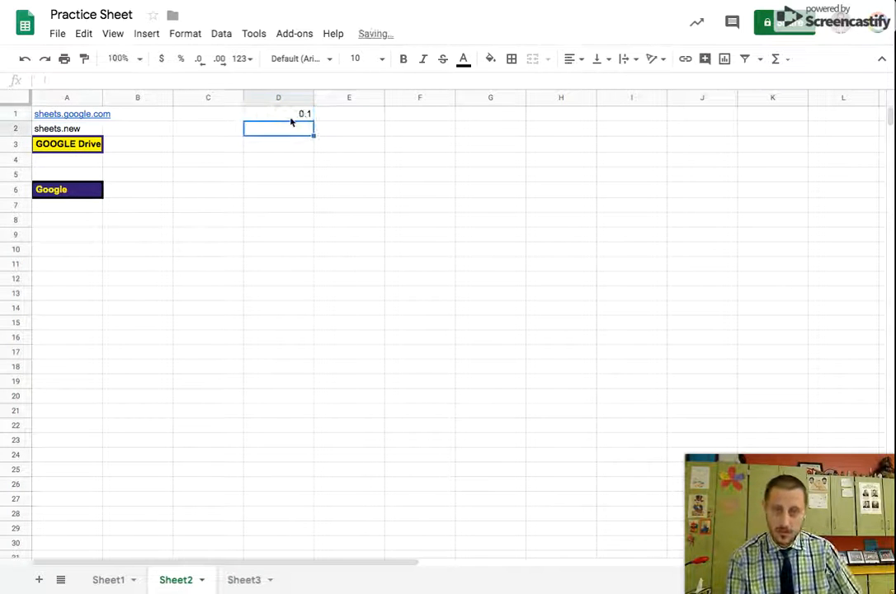
Format cell D1 as a percentage with no decimal places.
left_click(289, 115)
left_click(180, 59)
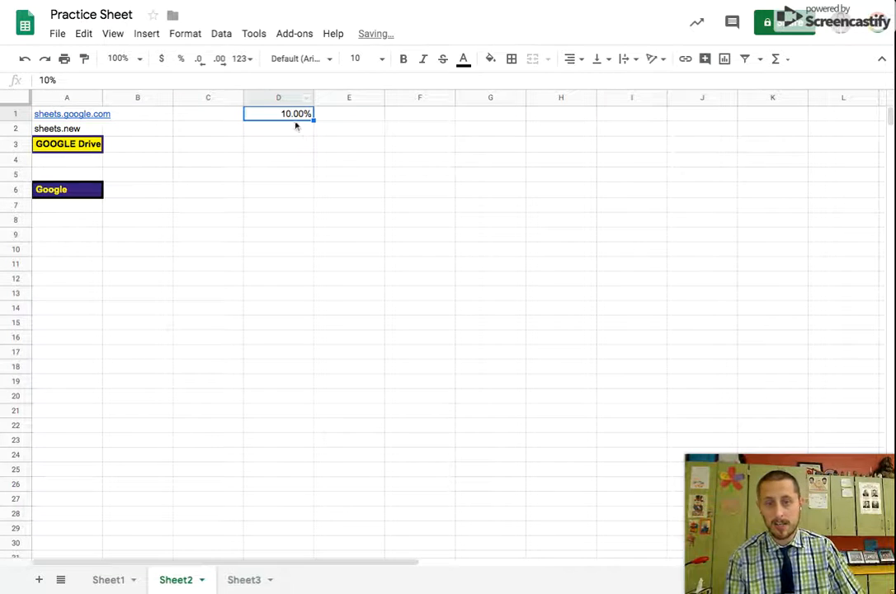
left_click(200, 63)
left_click(200, 61)
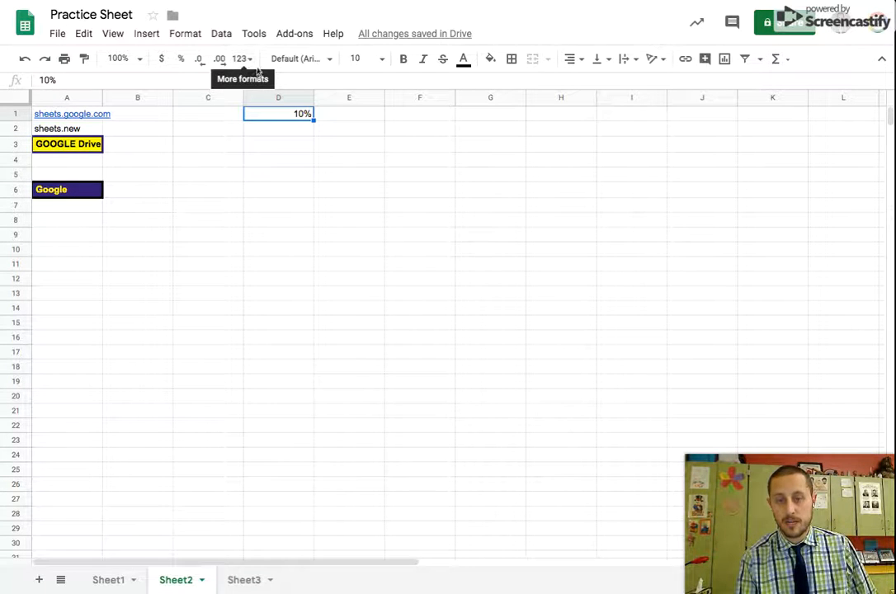
Enter the date 9/5 in cell D2 and keep that cell selected.
left_click(297, 135)
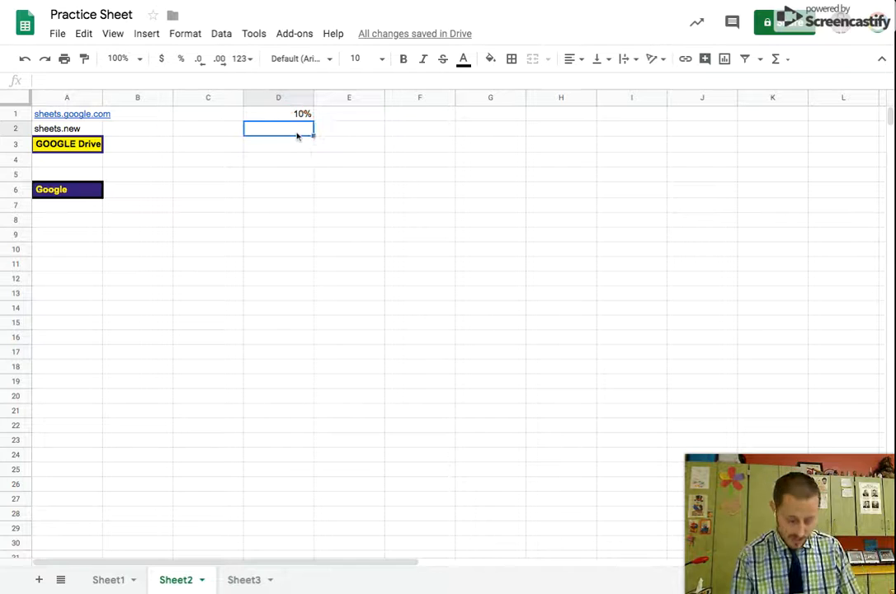
type("9/5")
key("Return")
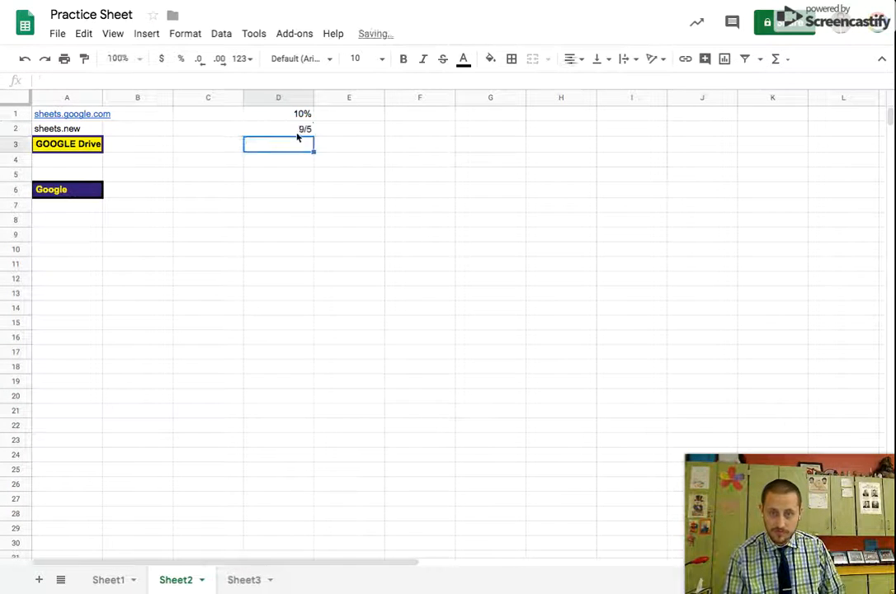
key("Up")
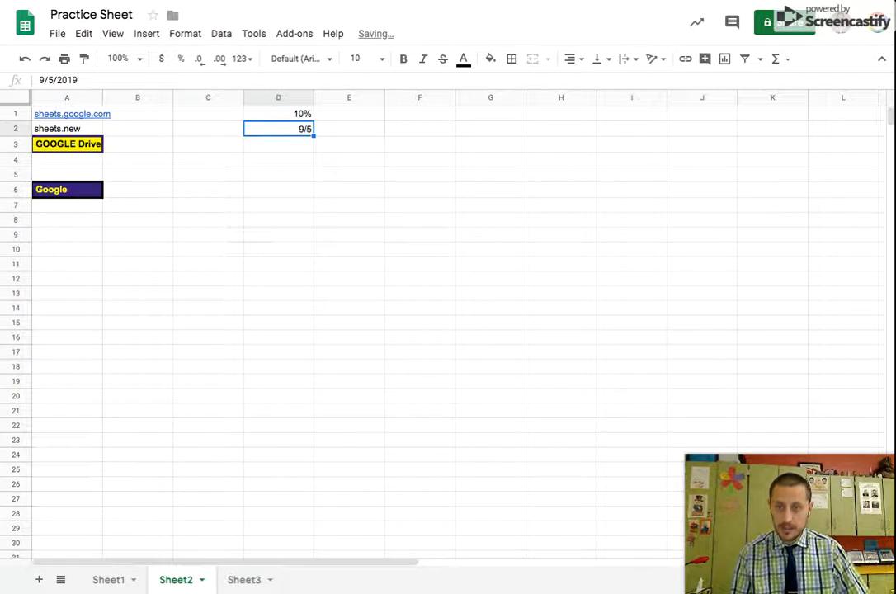
left_click(242, 60)
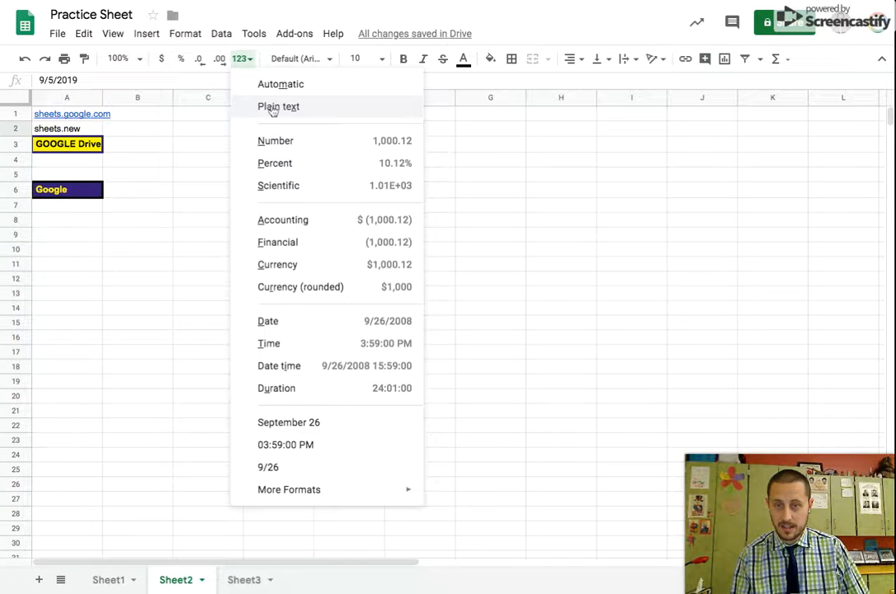
left_click(188, 35)
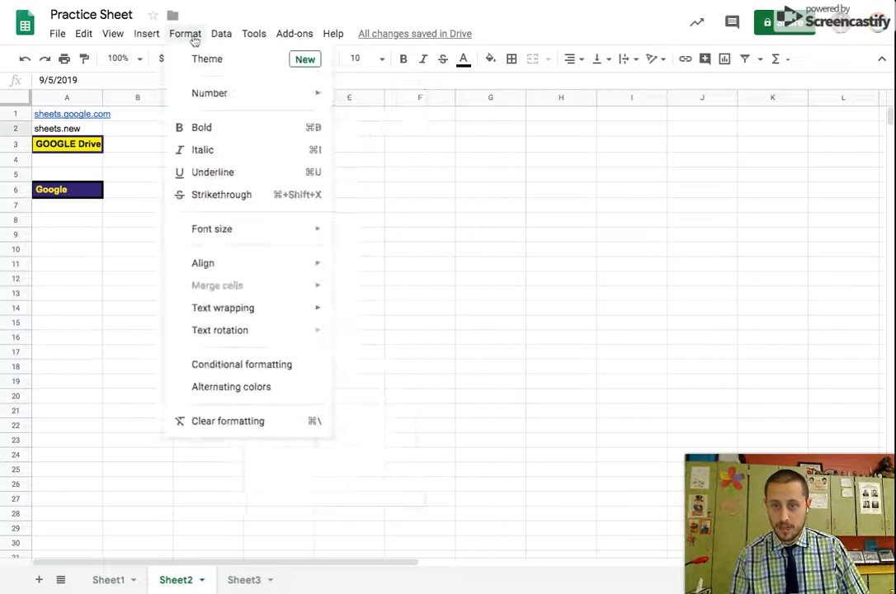
mouse_move(229, 94)
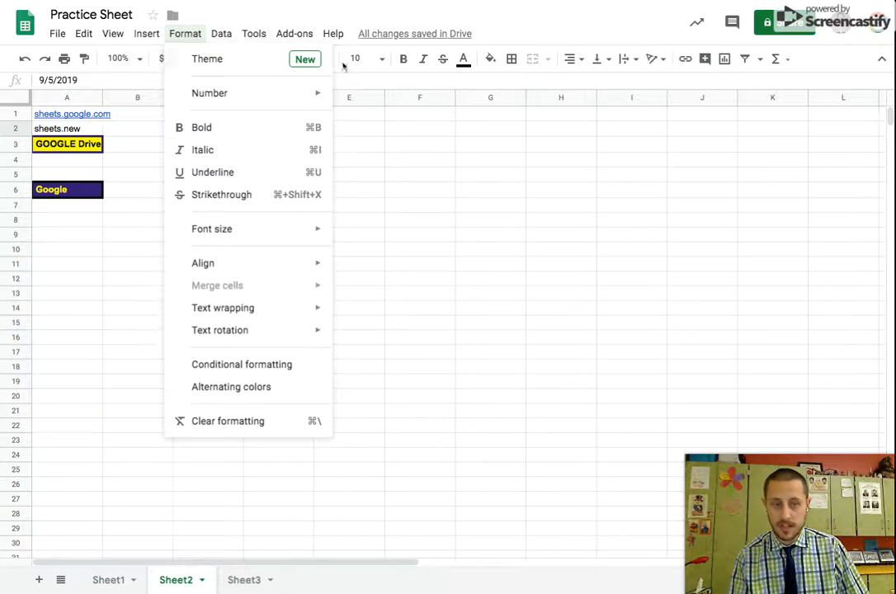
left_click(478, 194)
Apply the Date number format to cell D2, and switch it to the month-name format "September 26".
left_click(303, 126)
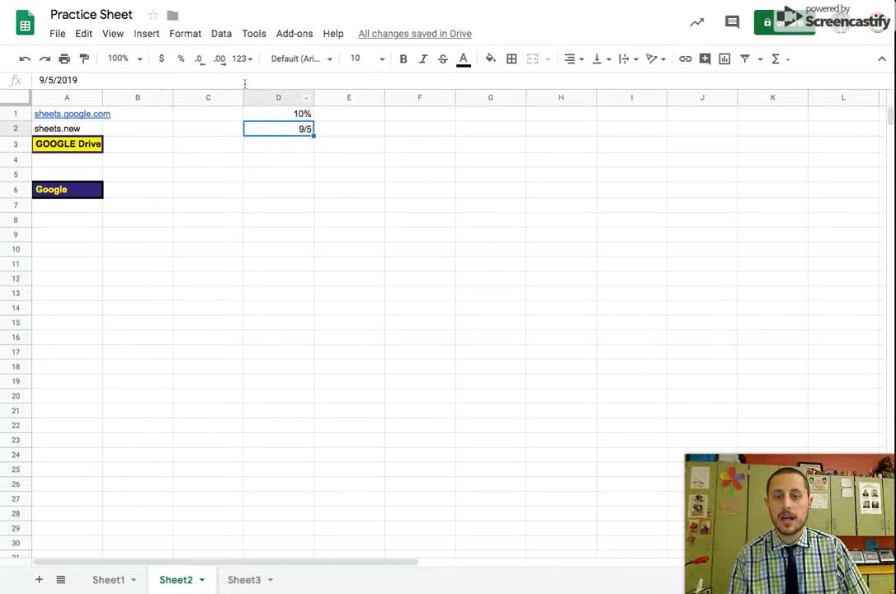
left_click(242, 60)
left_click(319, 326)
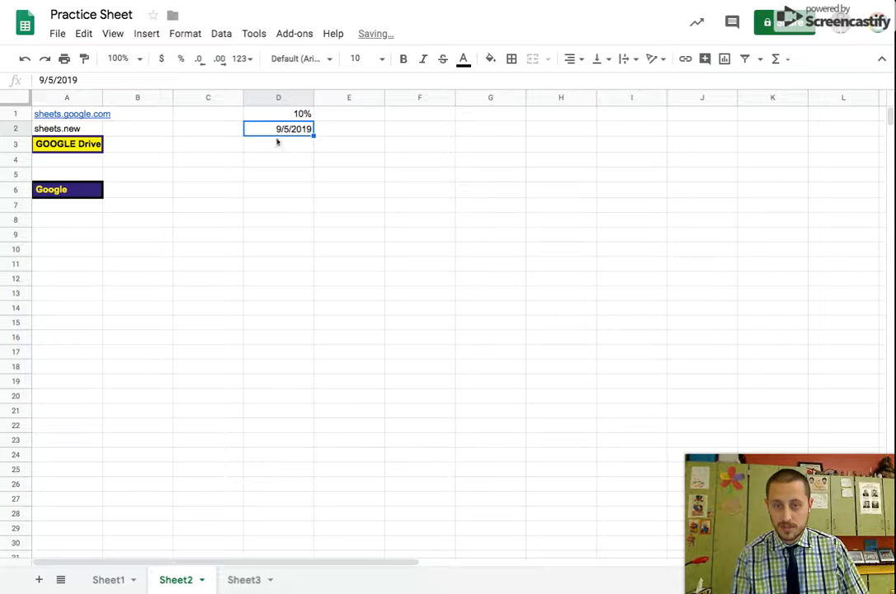
left_click(245, 66)
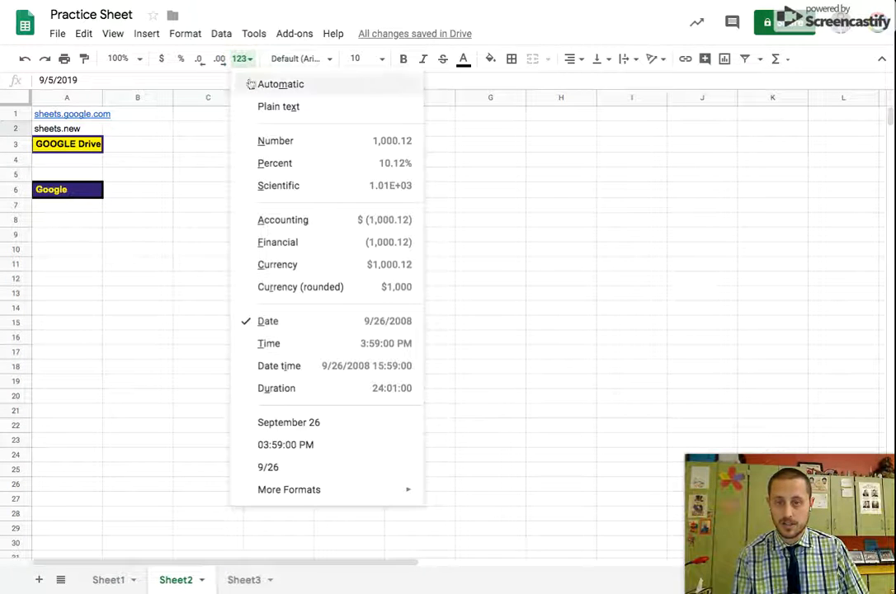
left_click(317, 431)
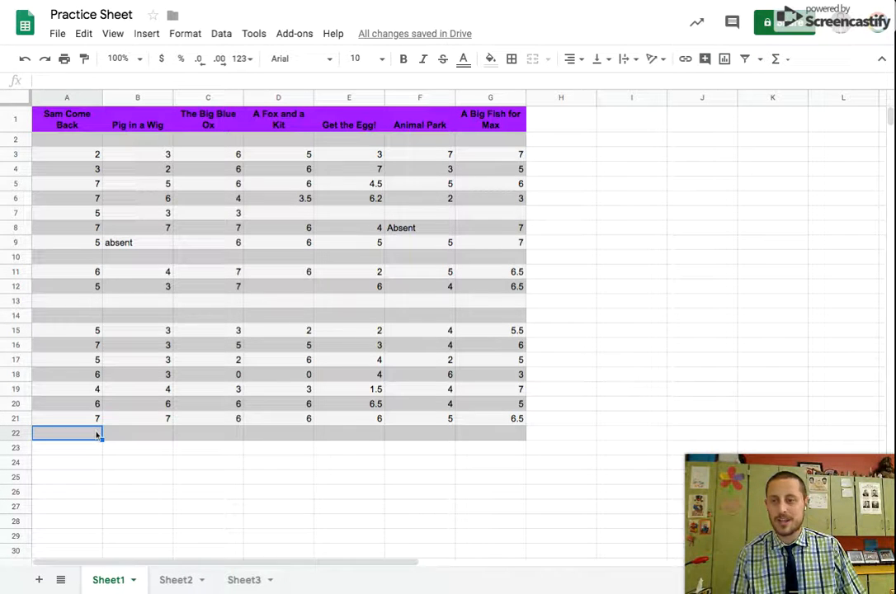
Insert a SUM function in cell A22 on Sheet1 that adds up the range A2:A21.
left_click(776, 62)
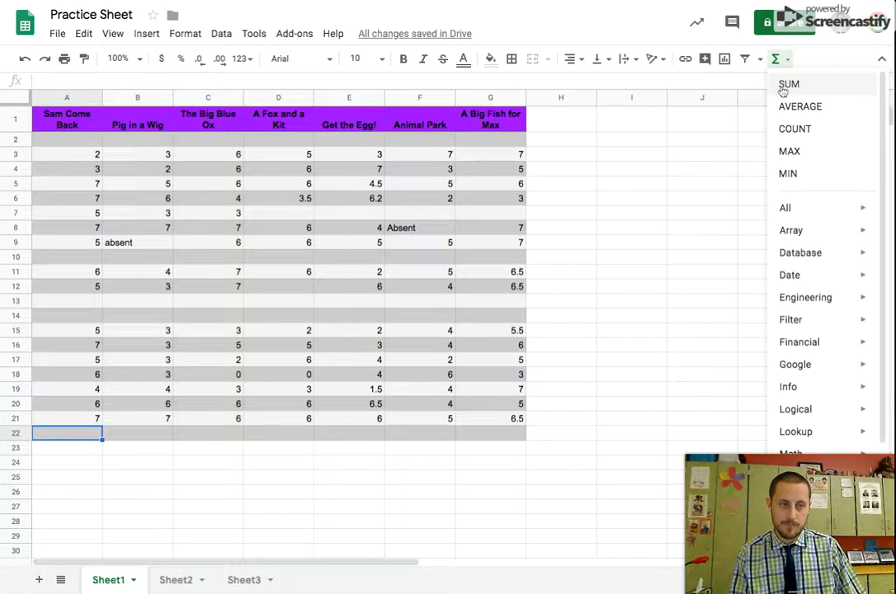
scroll(799, 368, "down", 1)
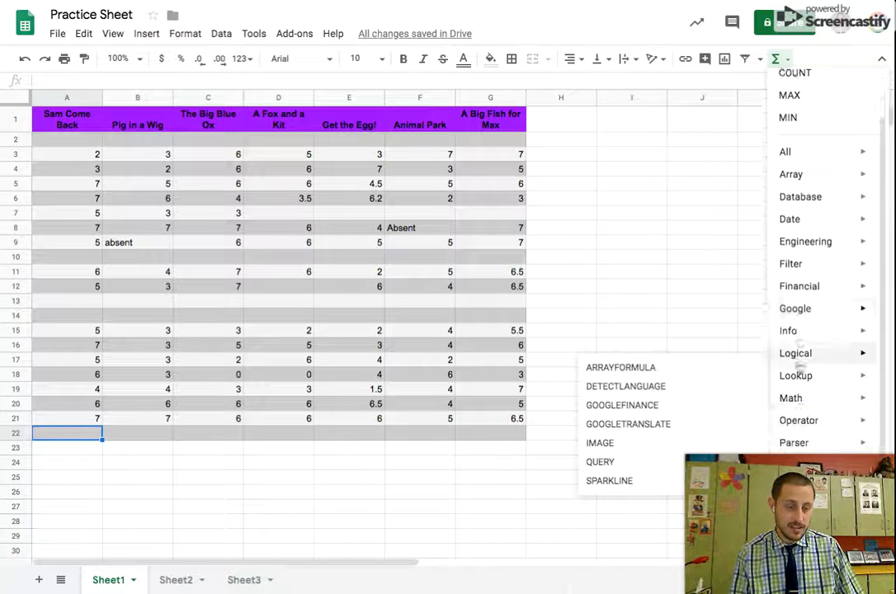
scroll(799, 368, "down", 1)
mouse_move(799, 372)
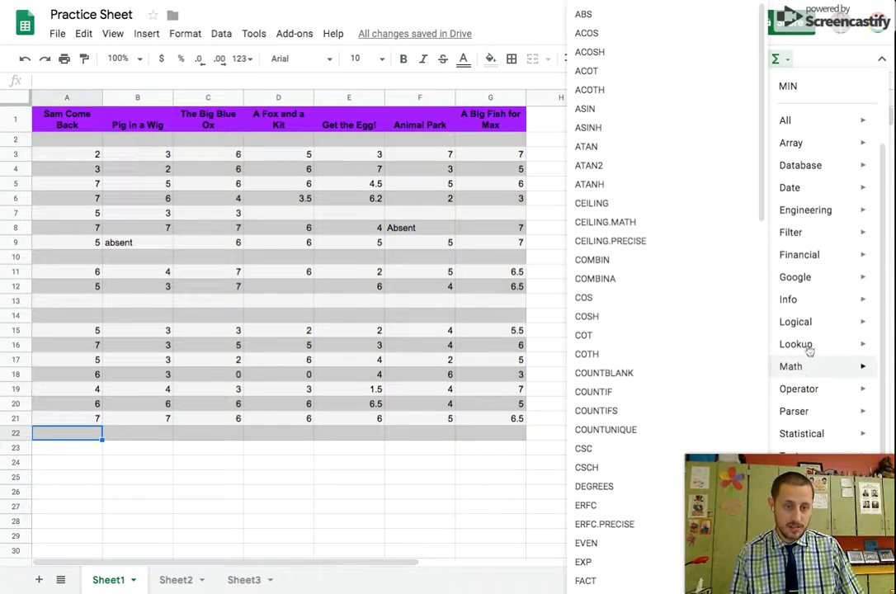
scroll(812, 141, "up", 2)
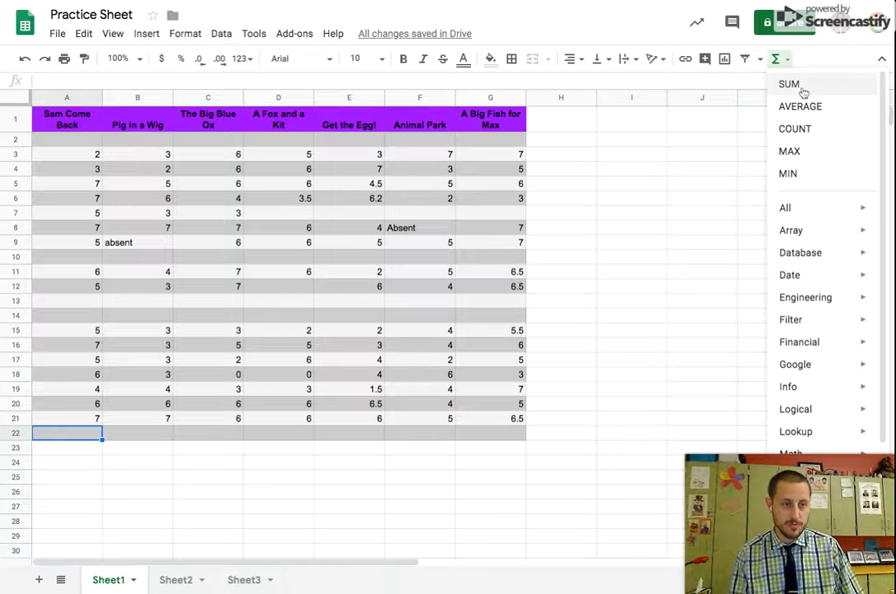
left_click(801, 86)
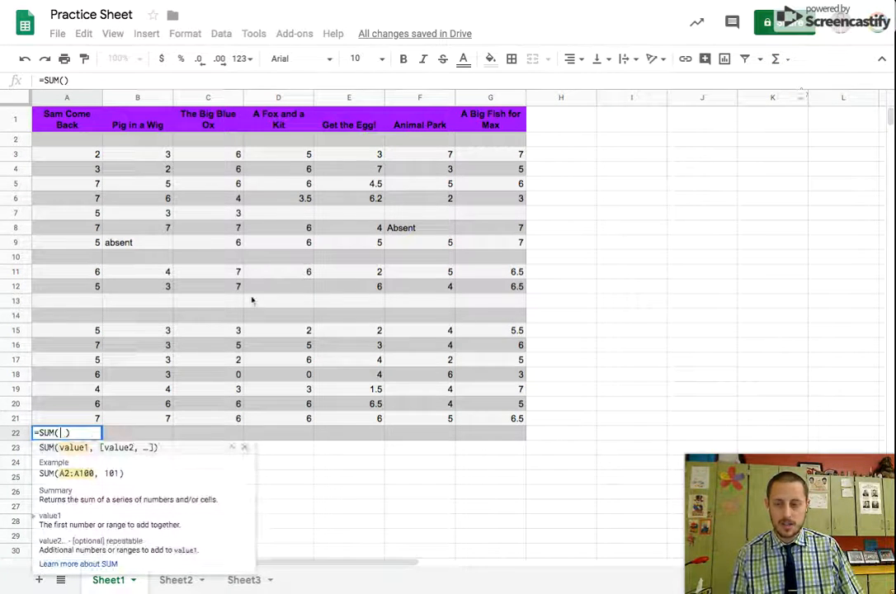
left_click_drag(84, 147, 77, 425)
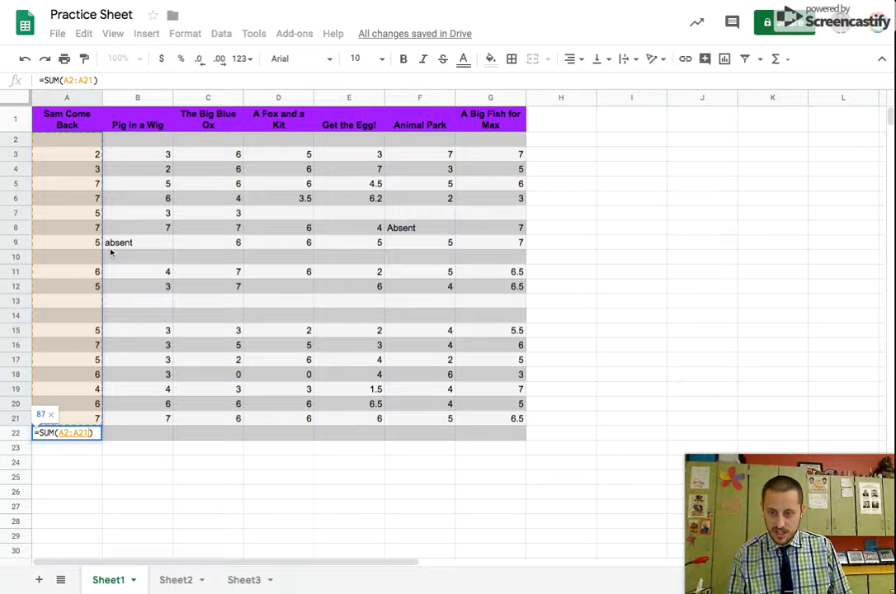
key("Return")
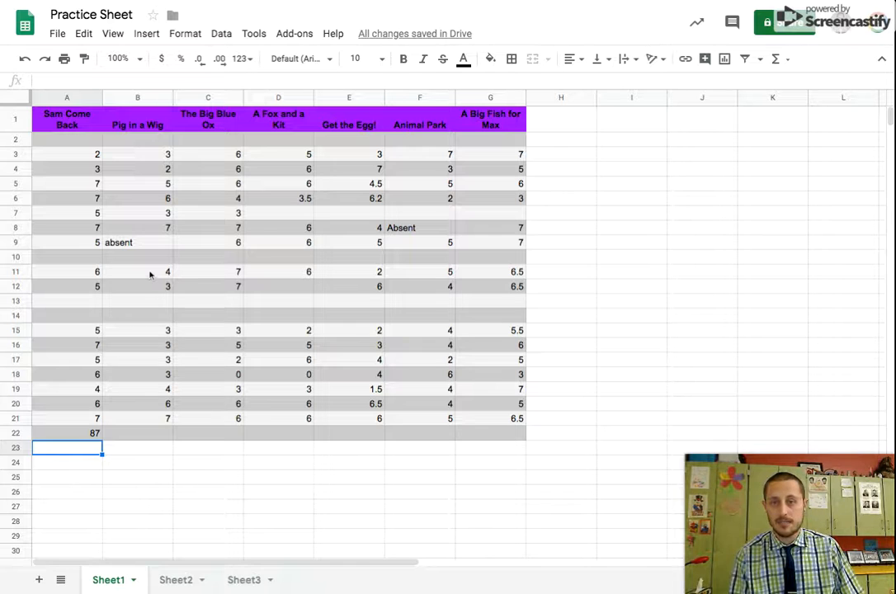
Insert an AVERAGE function in cell B22 for the range B2:B21.
left_click(86, 432)
left_click(136, 433)
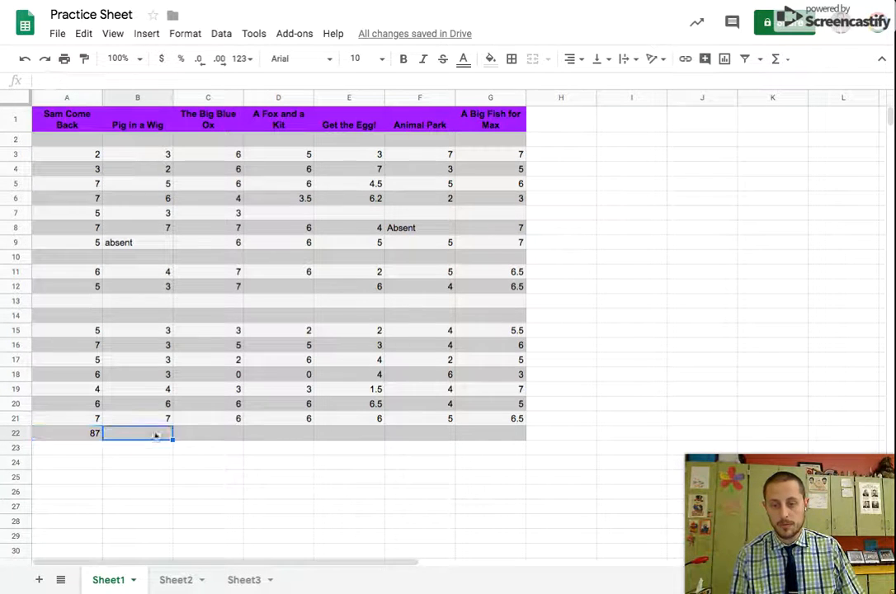
left_click(780, 64)
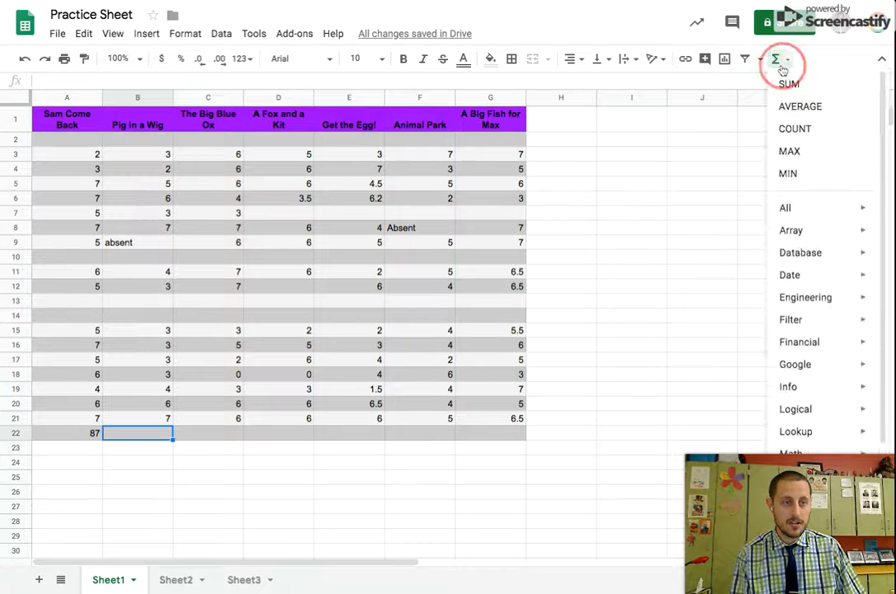
left_click(786, 108)
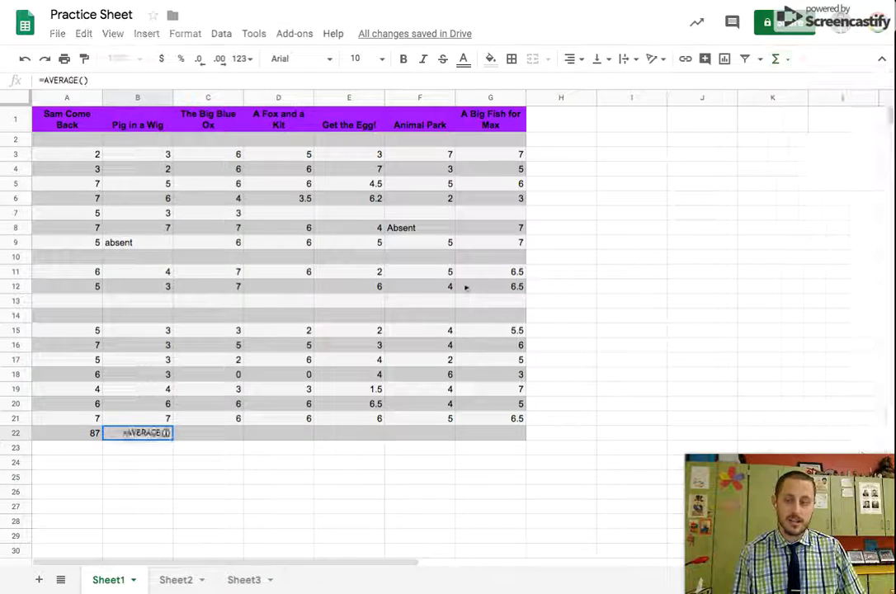
left_click_drag(167, 148, 151, 420)
key("Return")
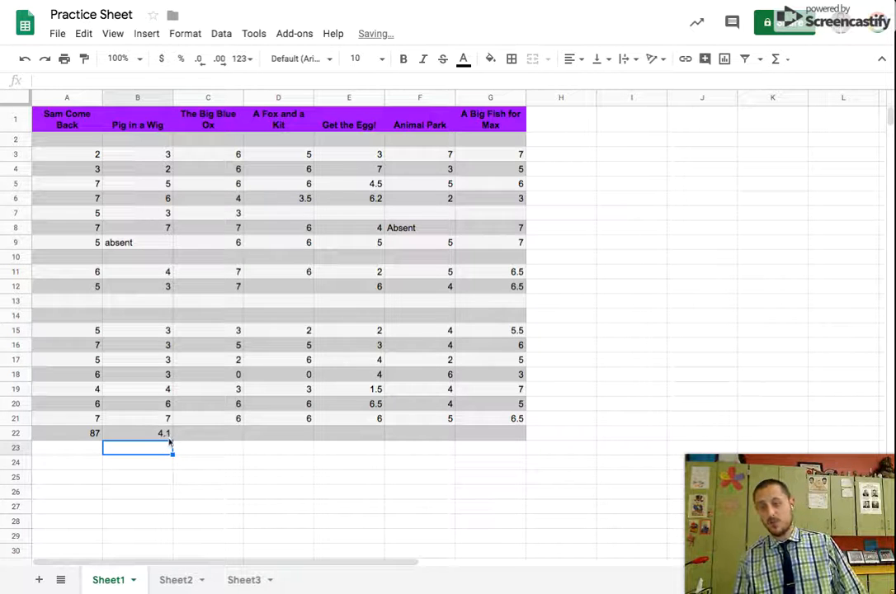
Reduce the average in cell B22 to zero decimal places.
left_click(160, 433)
left_click(199, 60)
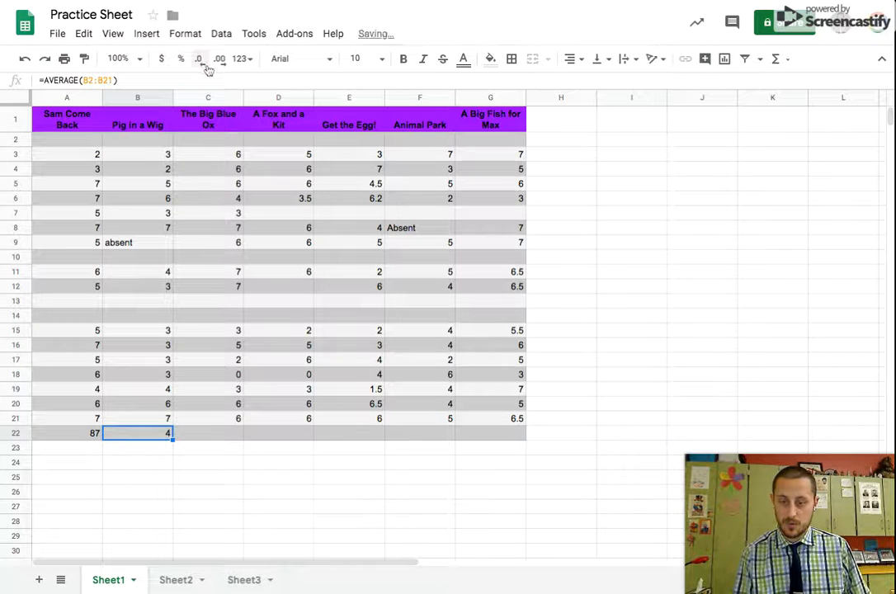
left_click(175, 477)
Make the cells A22:G22 of the totals row bold.
left_click_drag(51, 436, 478, 433)
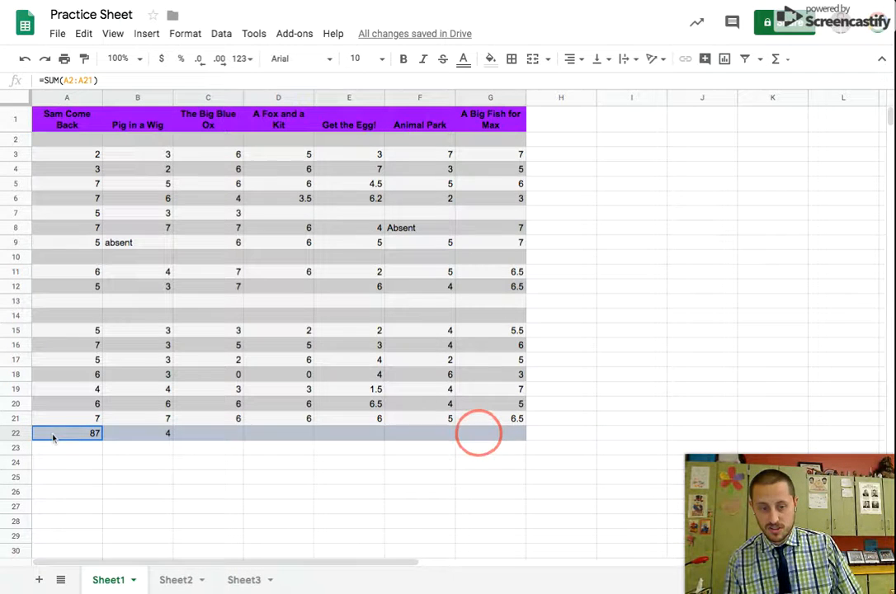
left_click(403, 59)
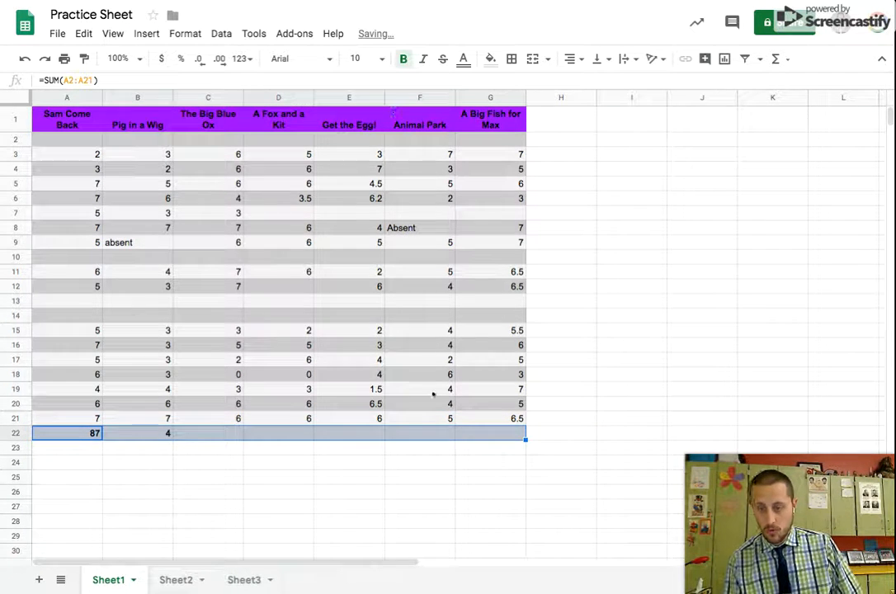
left_click(394, 487)
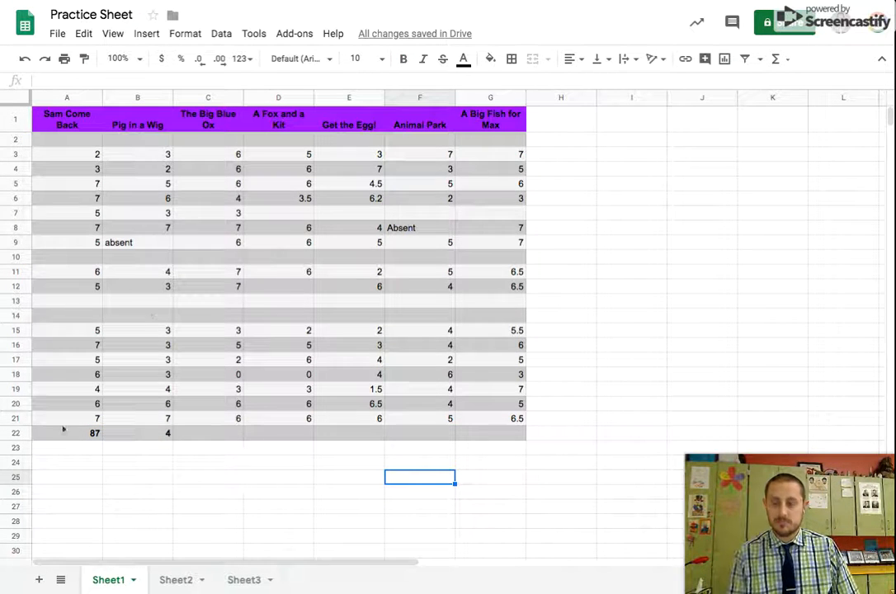
left_click(789, 62)
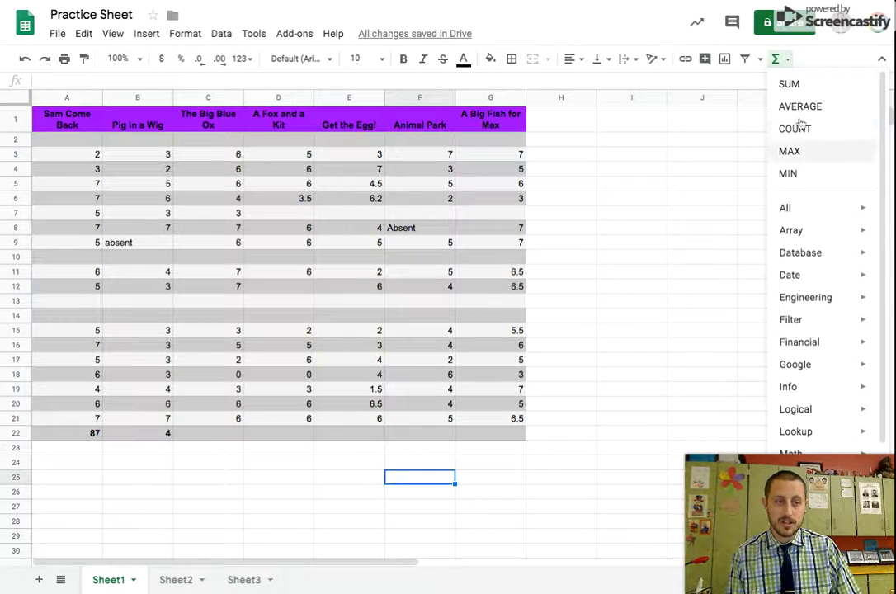
left_click(776, 60)
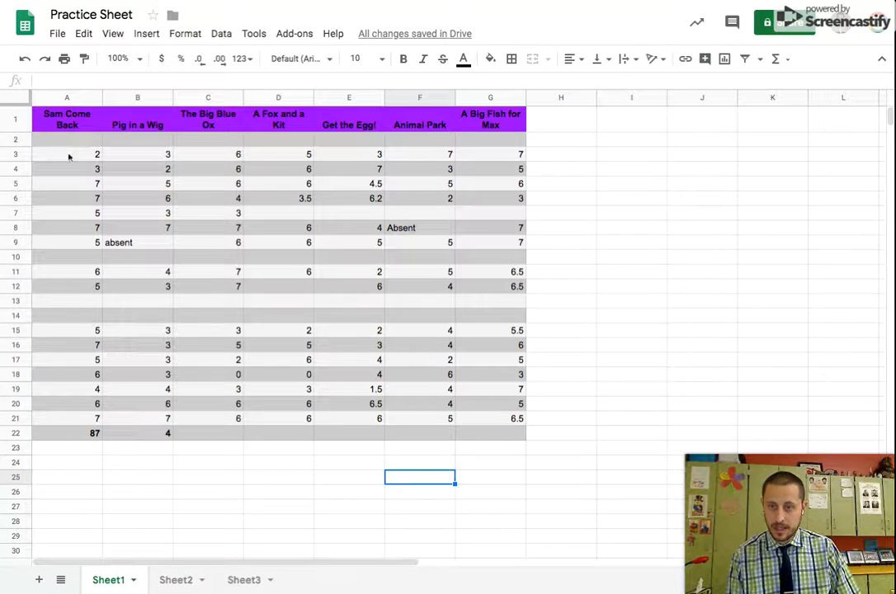
Sort the range A3:A21 by column A in A → Z order, without a header row.
left_click_drag(68, 157, 82, 420)
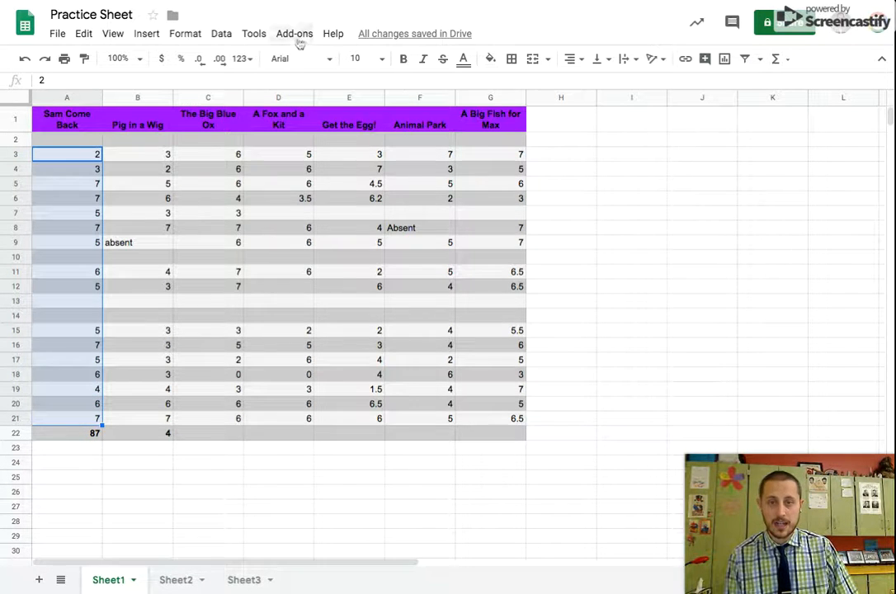
left_click(221, 34)
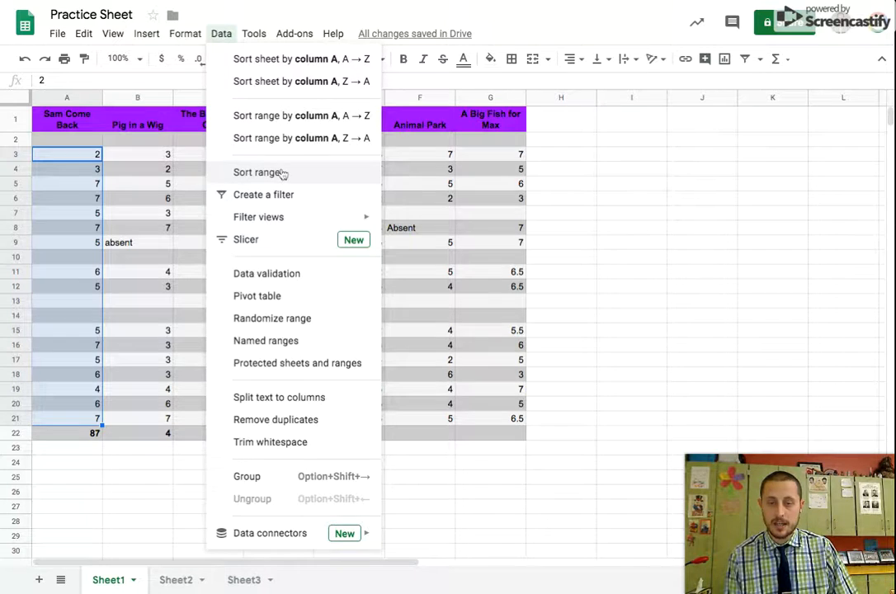
left_click(281, 174)
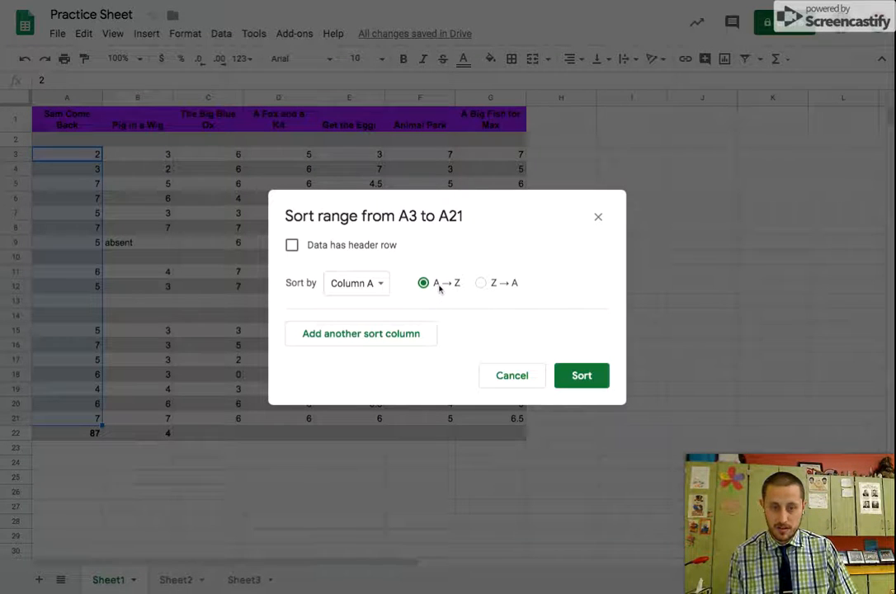
left_click(579, 391)
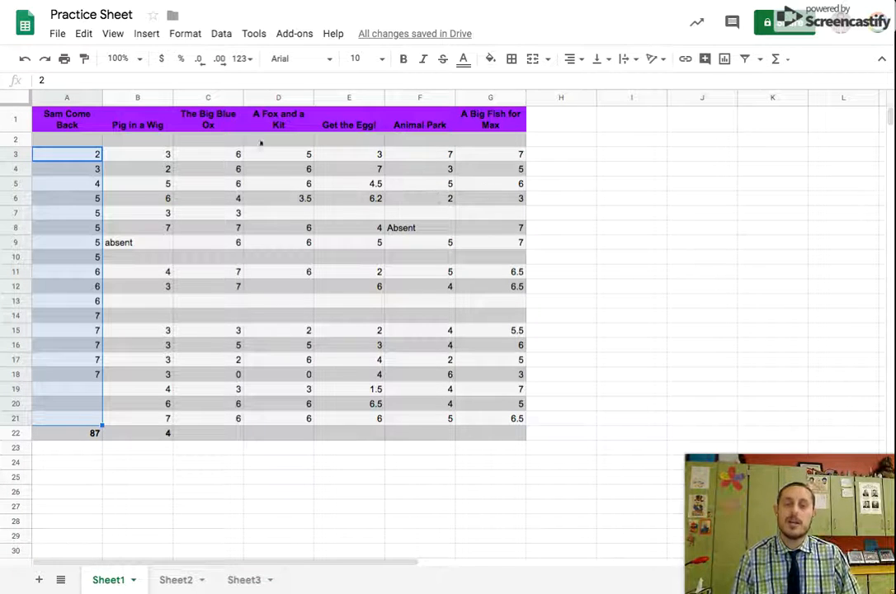
left_click(405, 475)
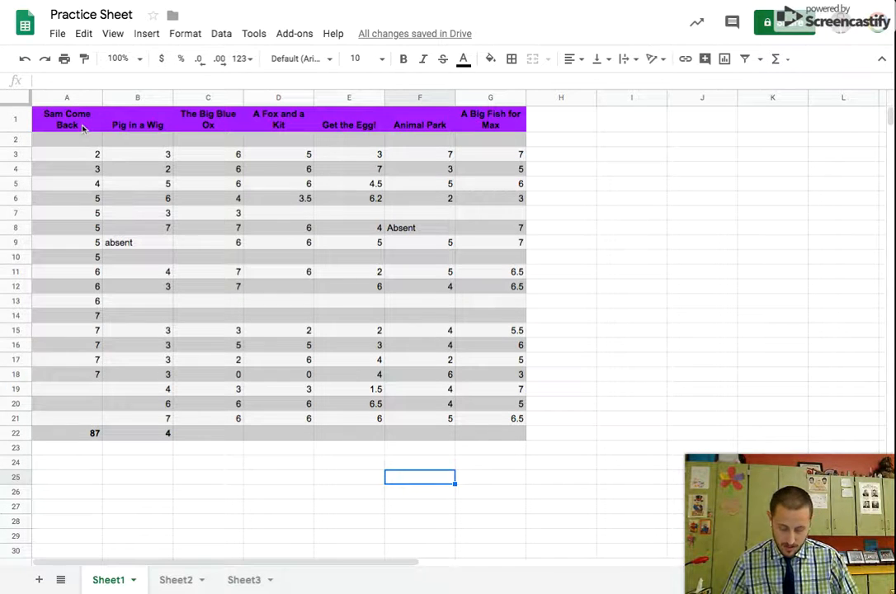
Undo the sort of column A.
key("ctrl+z")
left_click(183, 269)
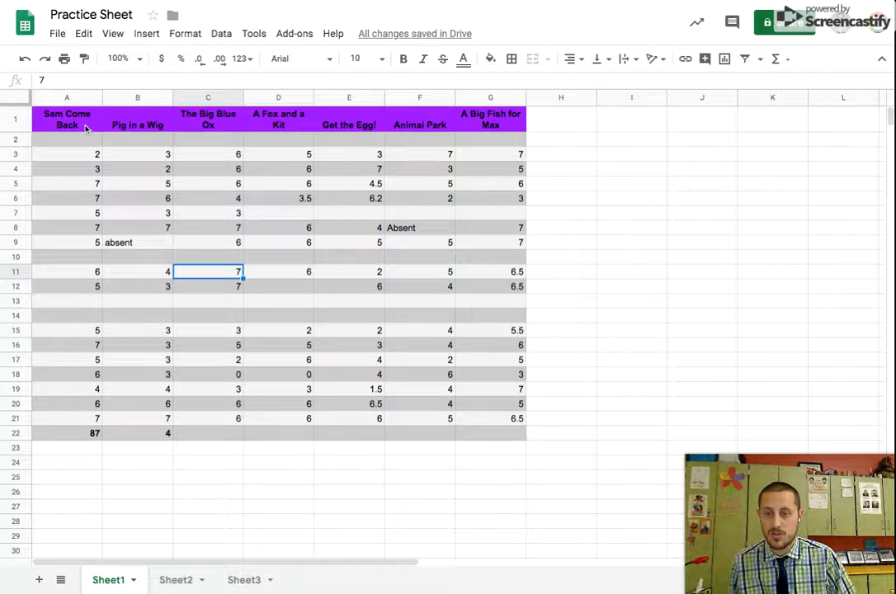
Insert a chart from the range A1:B7 and move it slightly up and to the right over the data.
left_click_drag(74, 130, 156, 214)
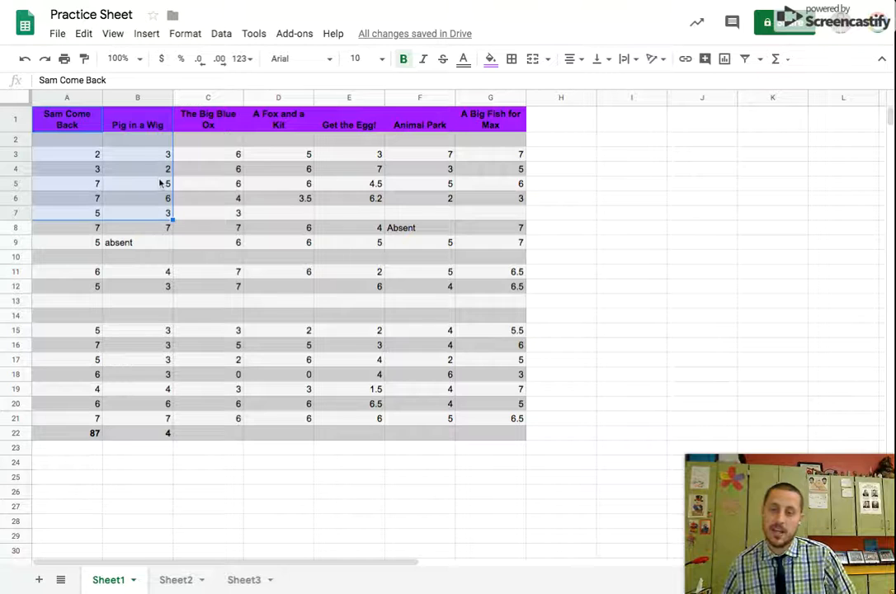
left_click(153, 39)
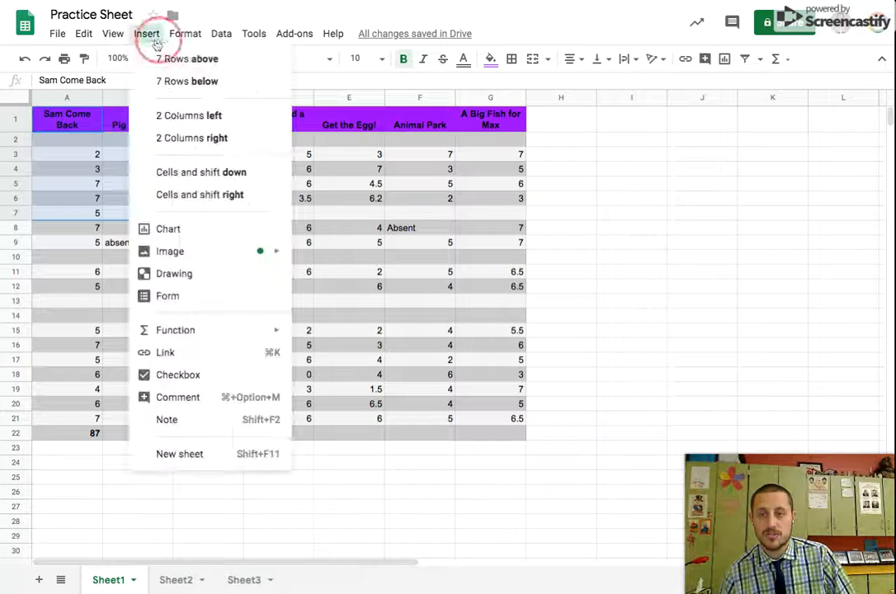
left_click(195, 236)
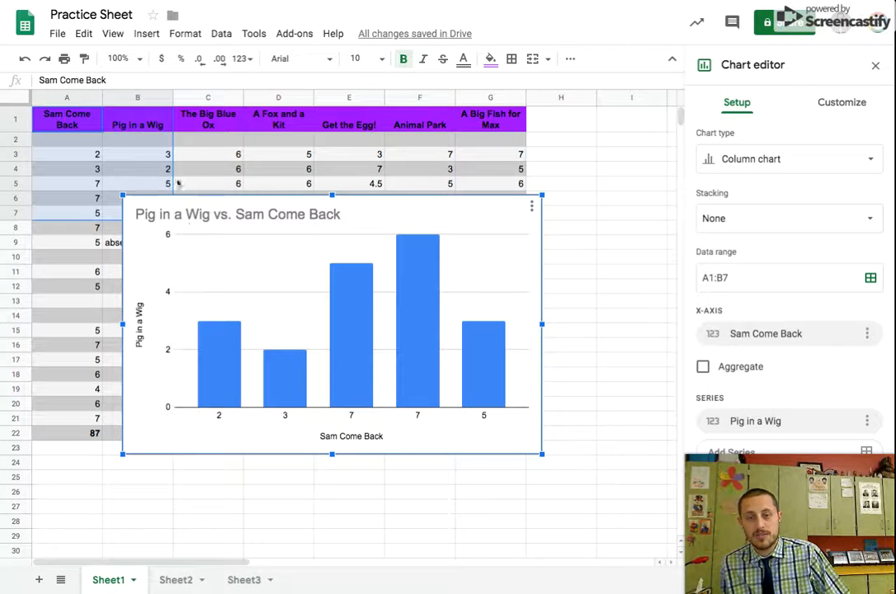
left_click_drag(460, 214, 532, 136)
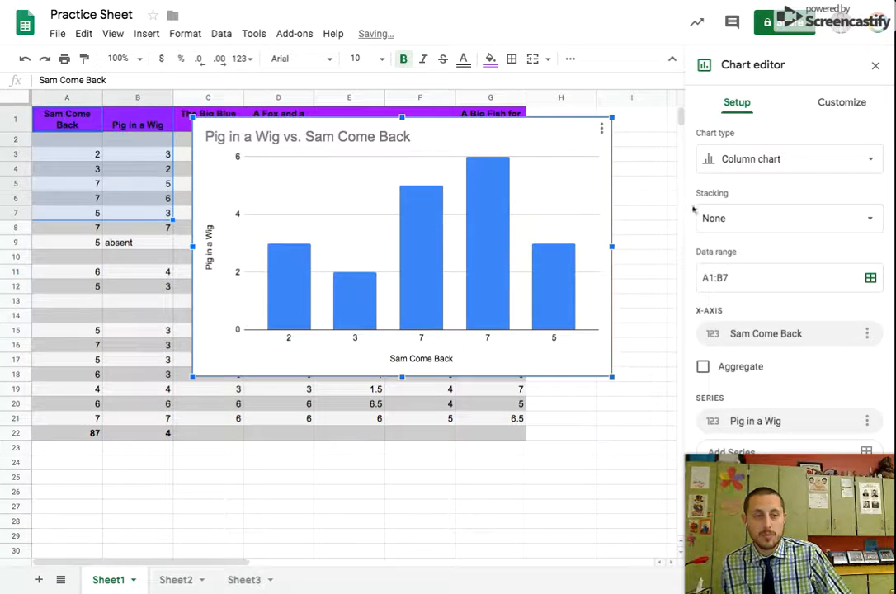
Change the chart type to a line chart.
left_click(750, 164)
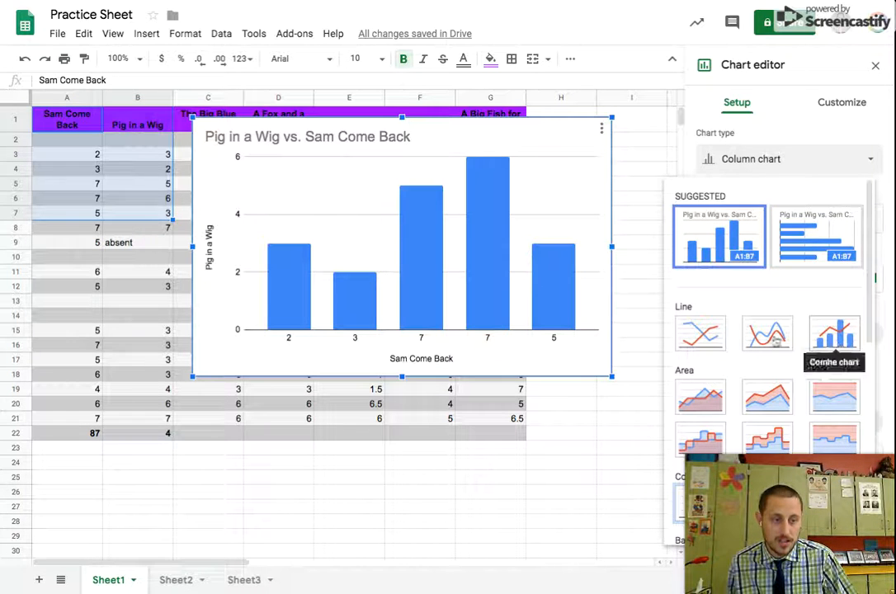
left_click(700, 332)
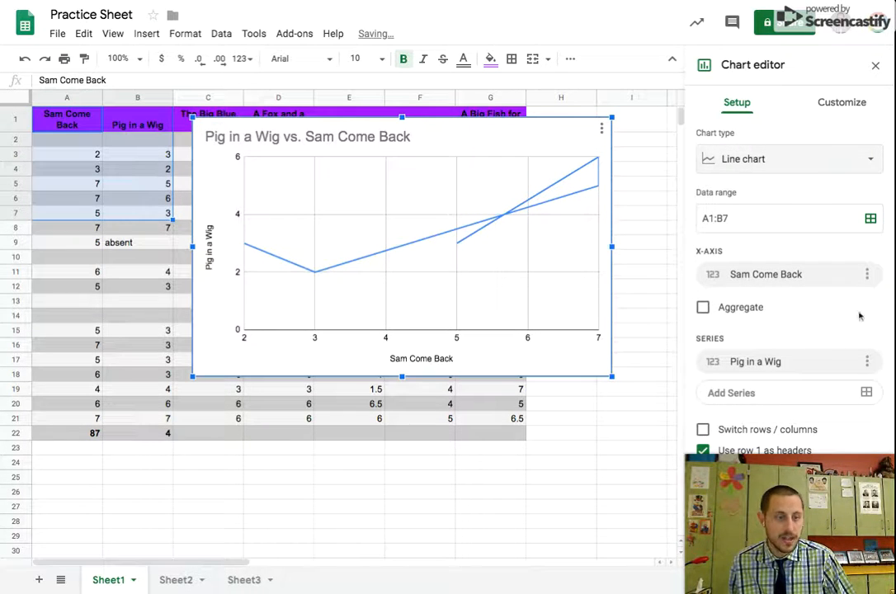
Switch the chart type to a bar chart.
left_click(814, 166)
scroll(784, 307, "down", 5)
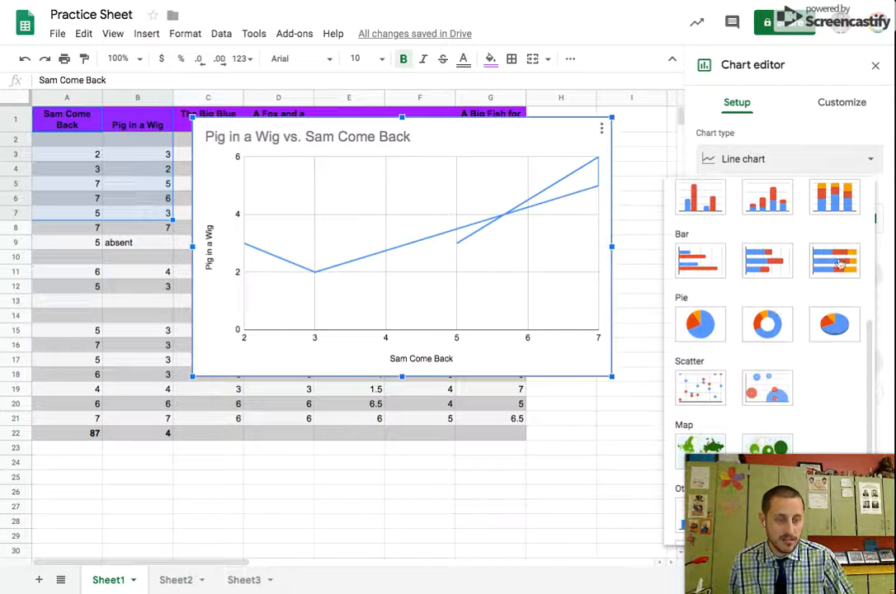
left_click(701, 261)
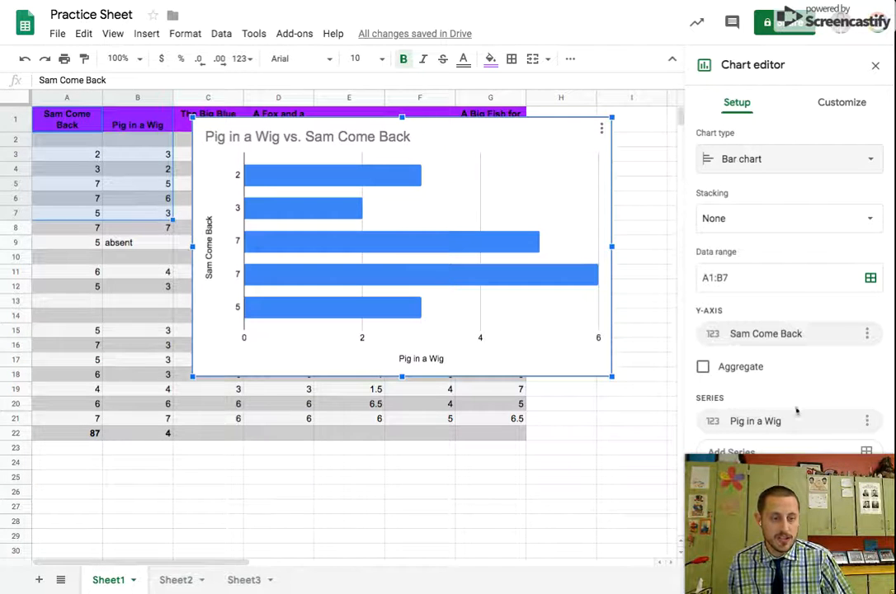
Add a trendline to the Pig in a Wig series in the chart's series customization options.
left_click(843, 103)
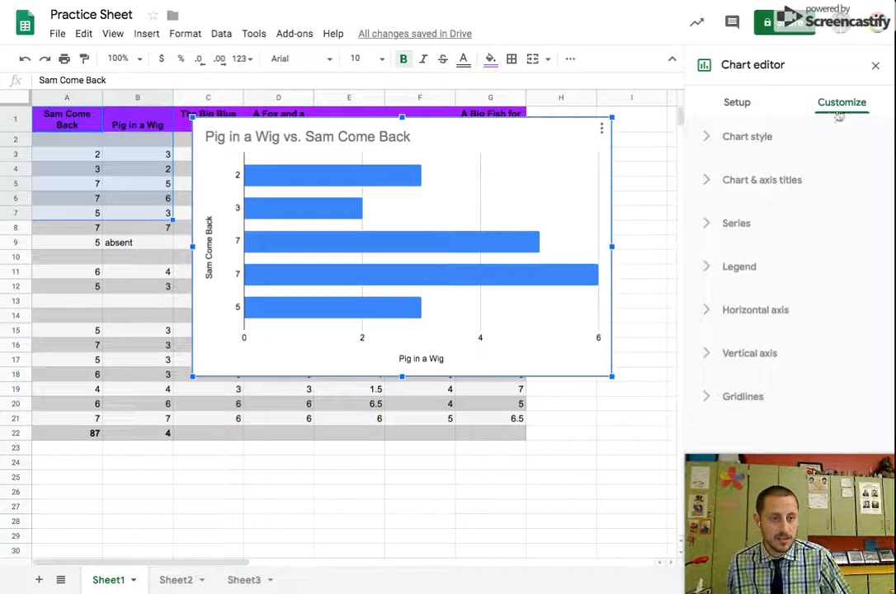
left_click(711, 231)
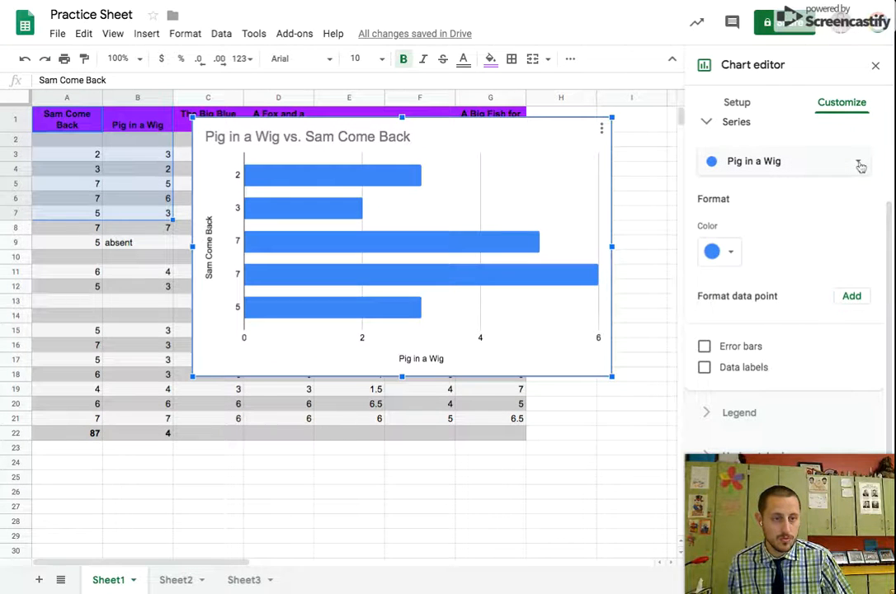
scroll(850, 199, "up", 3)
left_click(714, 213)
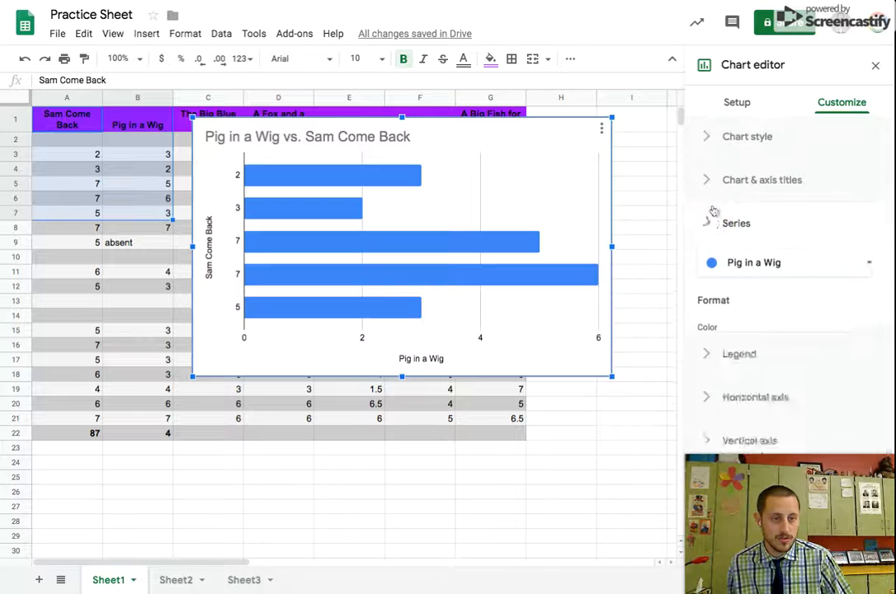
left_click(715, 230)
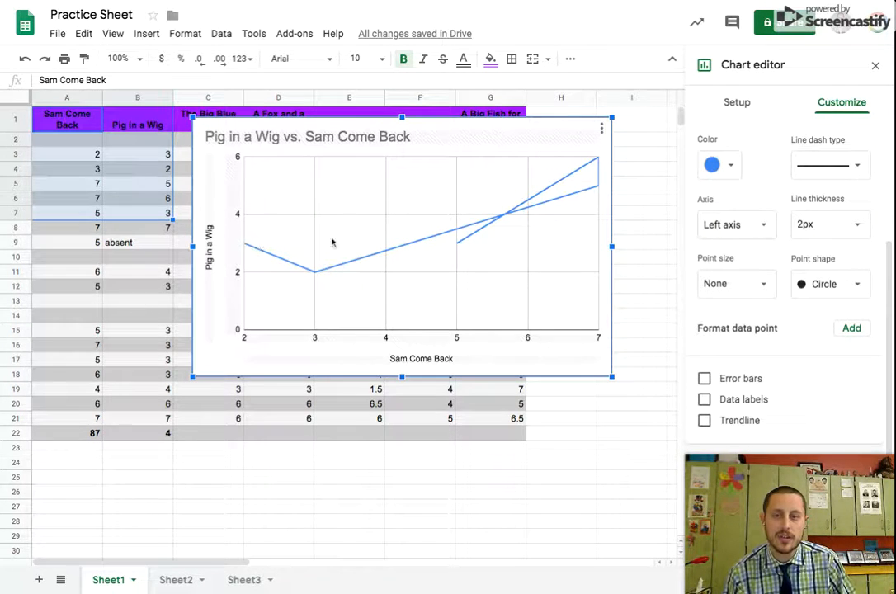
left_click(703, 420)
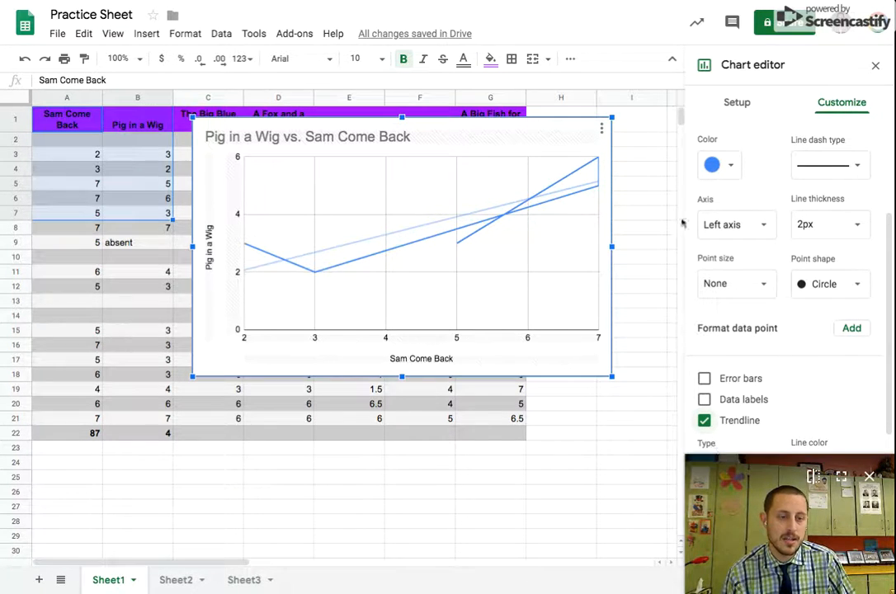
scroll(714, 235, "up", 4)
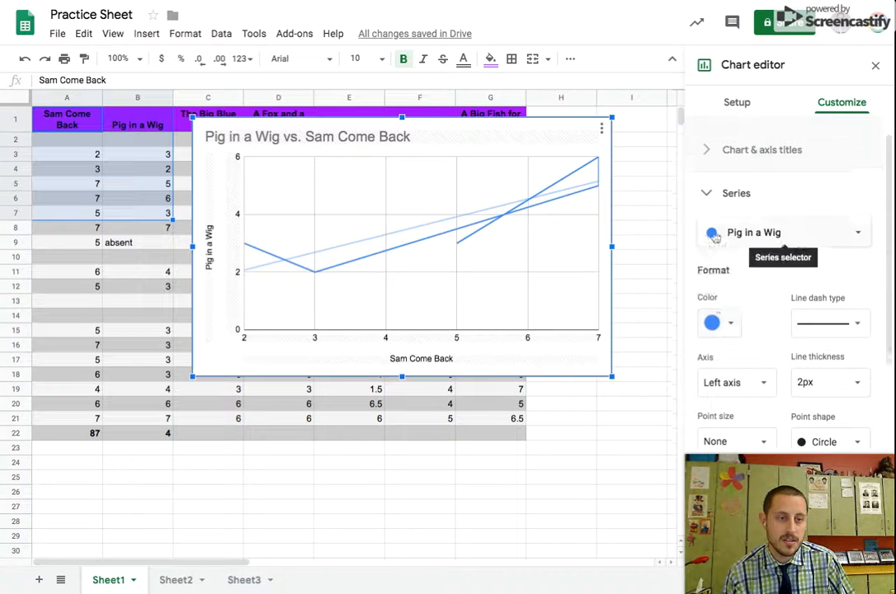
scroll(713, 235, "down", 3)
scroll(727, 331, "up", 1)
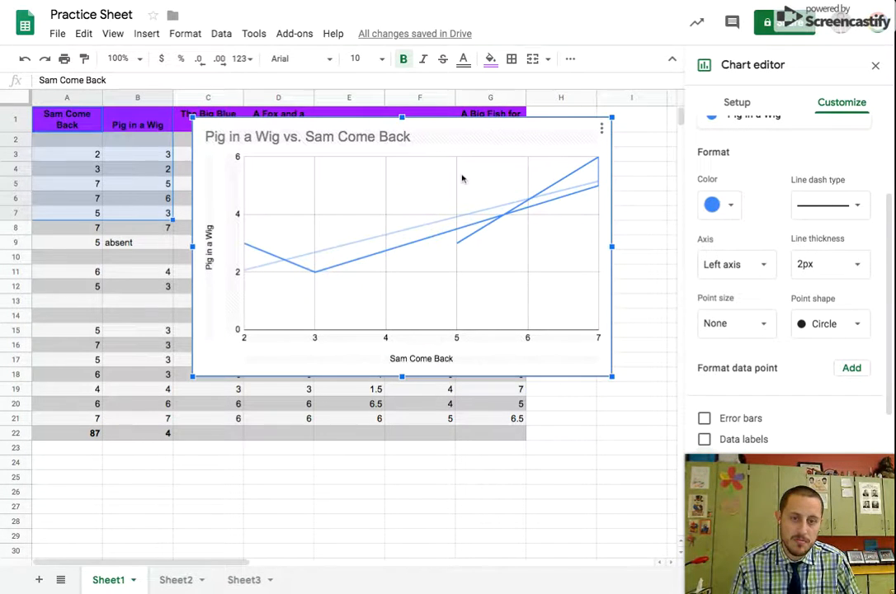
Shift the chart slightly lower, move it to its own sheet and open that sheet.
left_click_drag(458, 227, 442, 280)
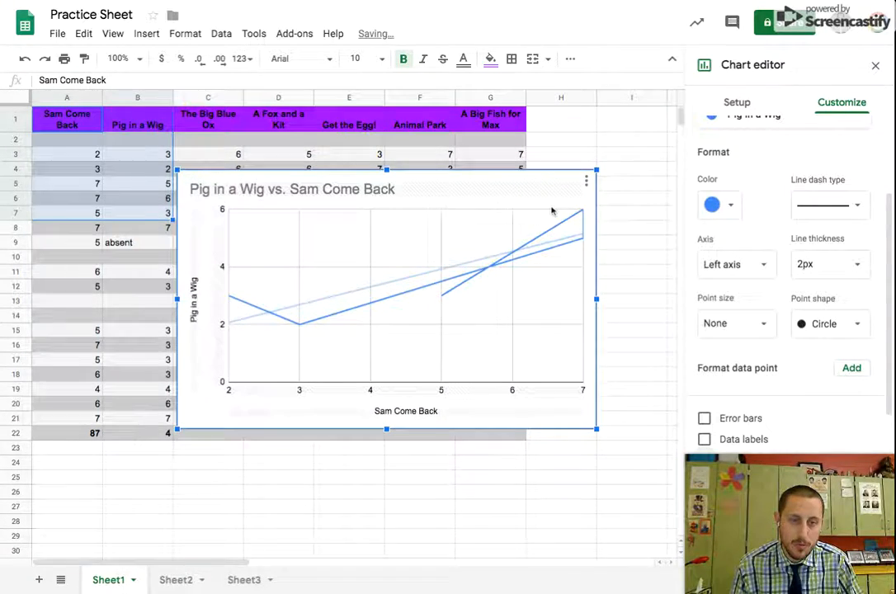
left_click(586, 180)
left_click(539, 318)
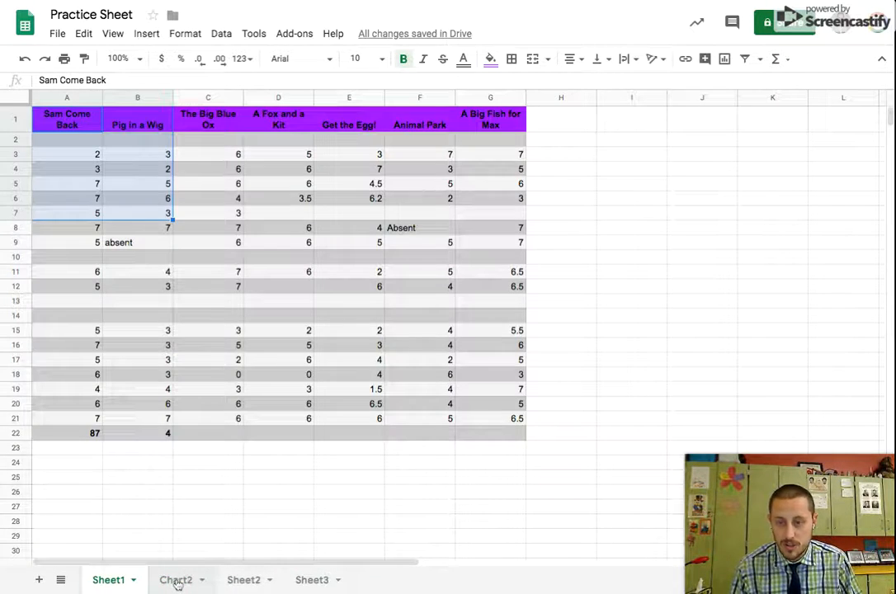
left_click(178, 584)
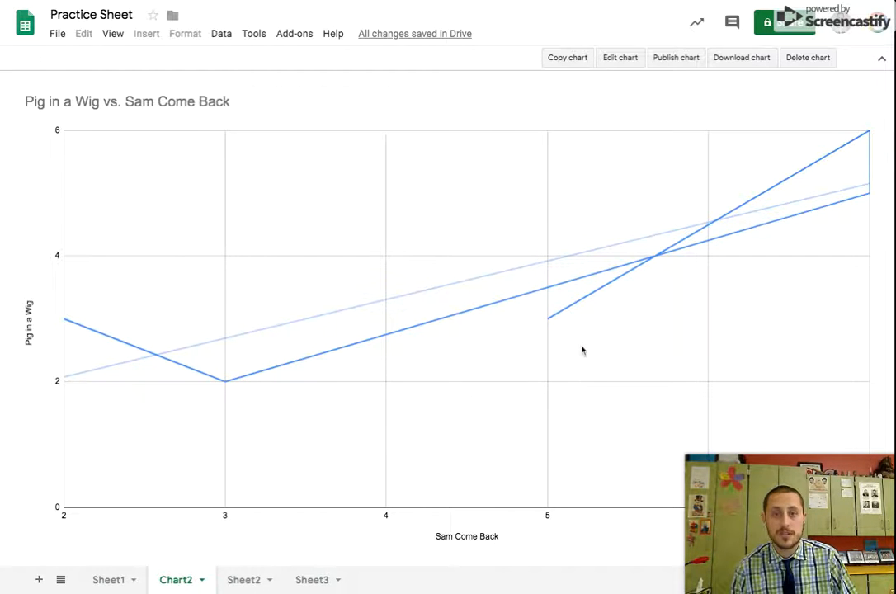
Return to Sheet1 and protect the whole sheet, restricting editing to Only you.
left_click(114, 580)
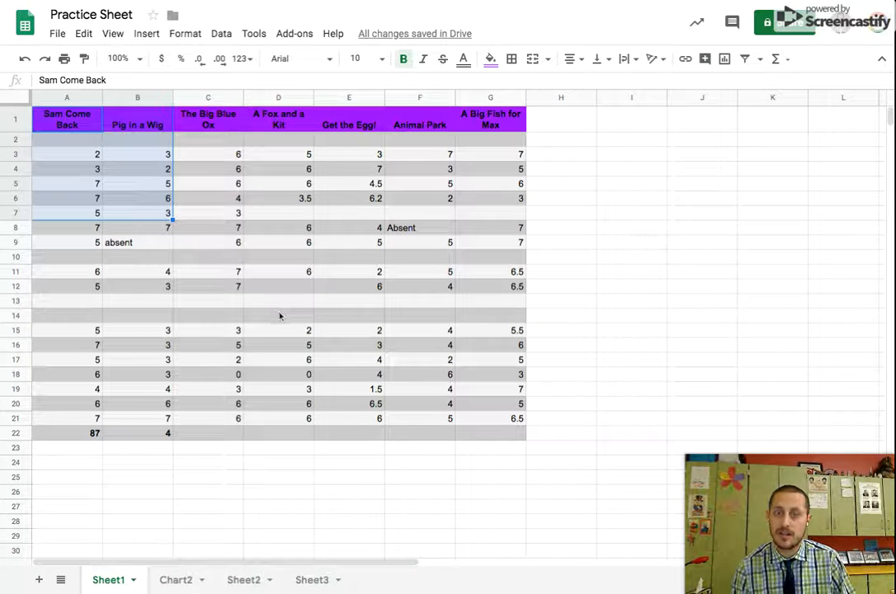
right_click(122, 581)
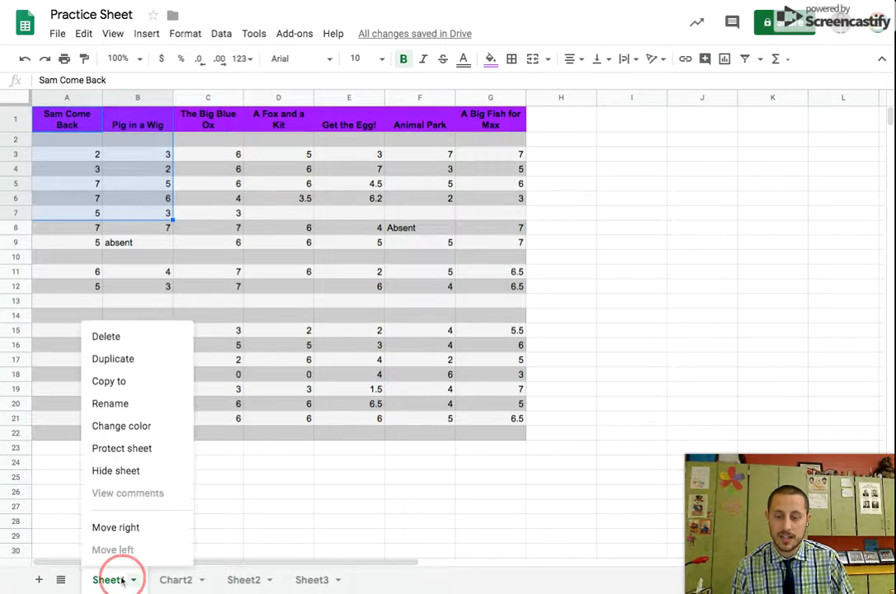
left_click(136, 450)
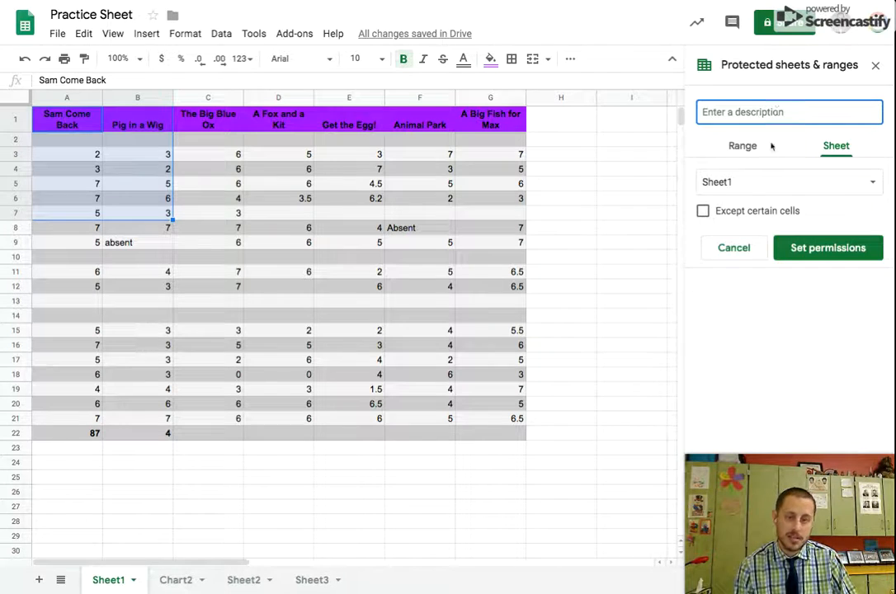
left_click(825, 248)
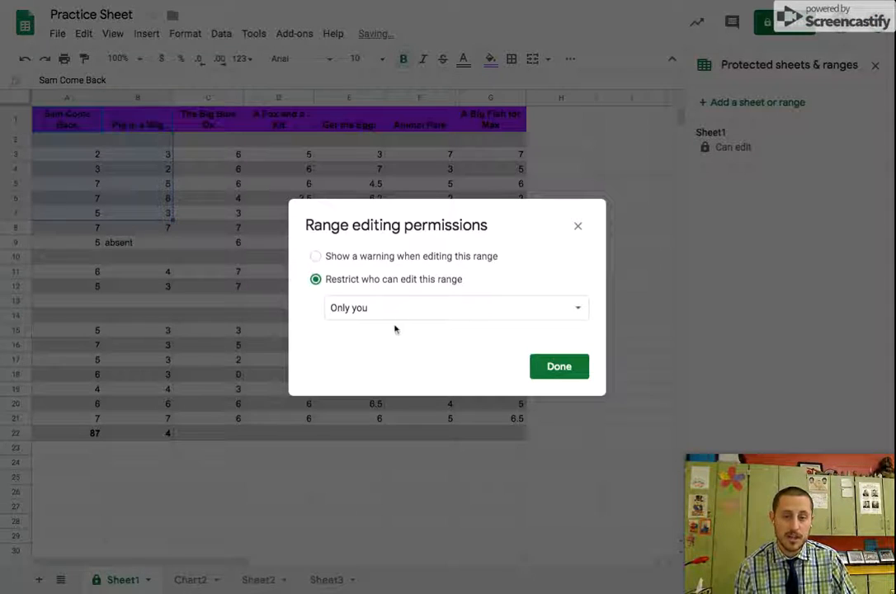
left_click(395, 314)
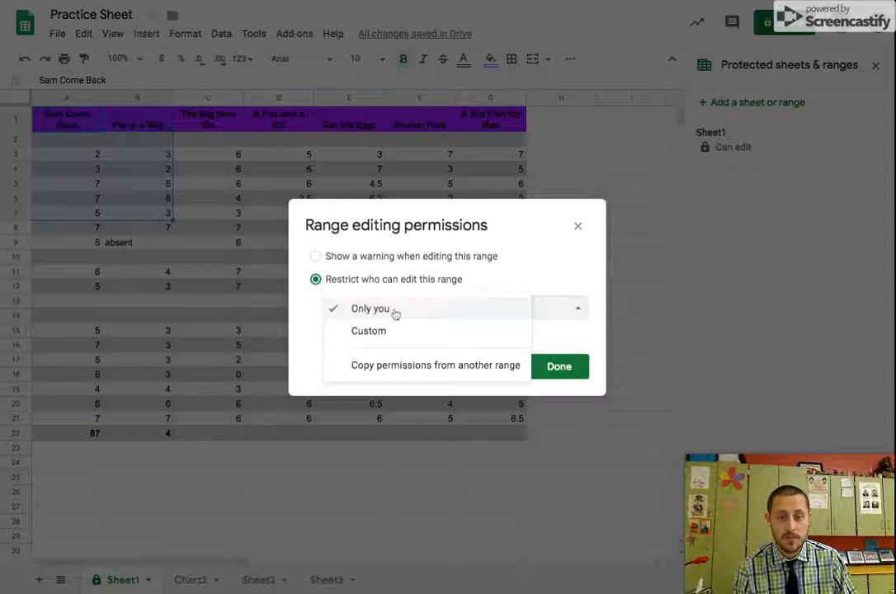
left_click(310, 352)
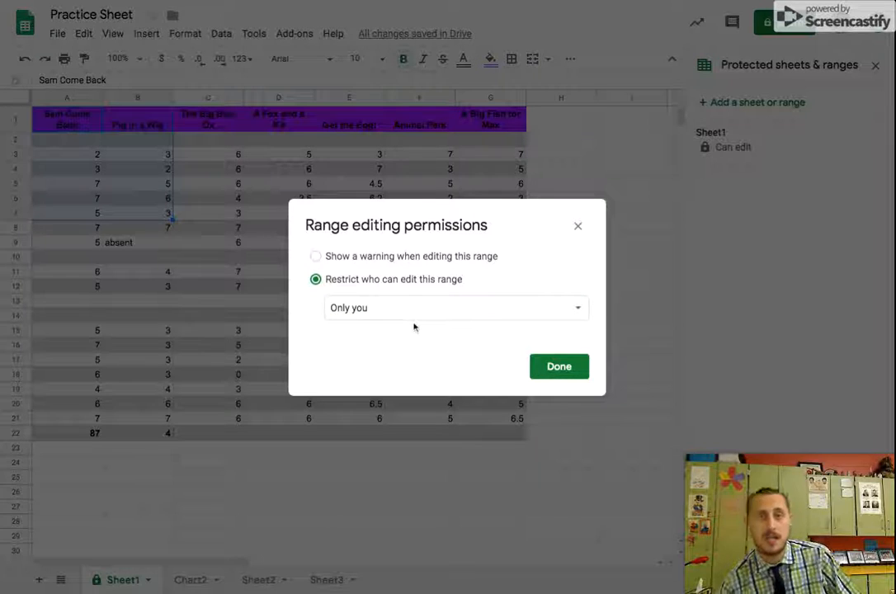
left_click(556, 372)
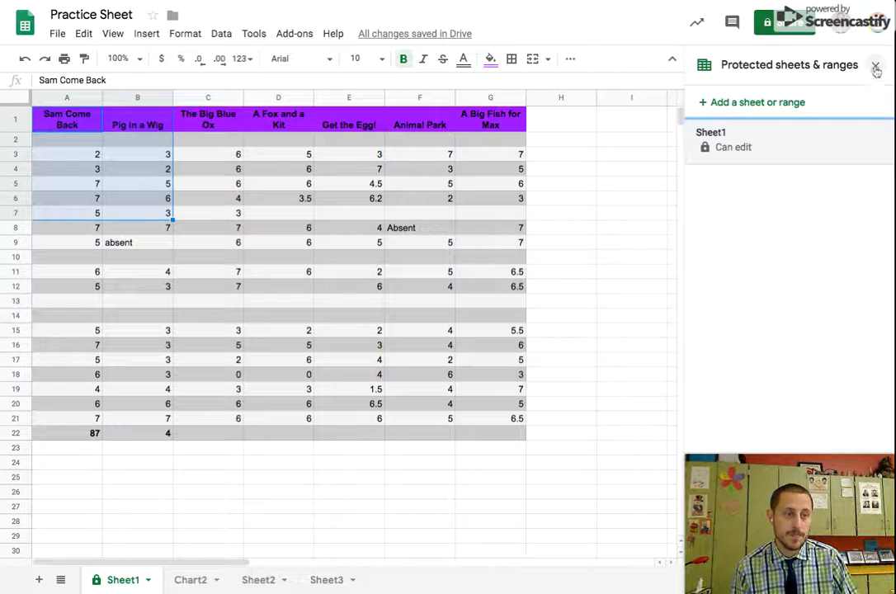
left_click(874, 66)
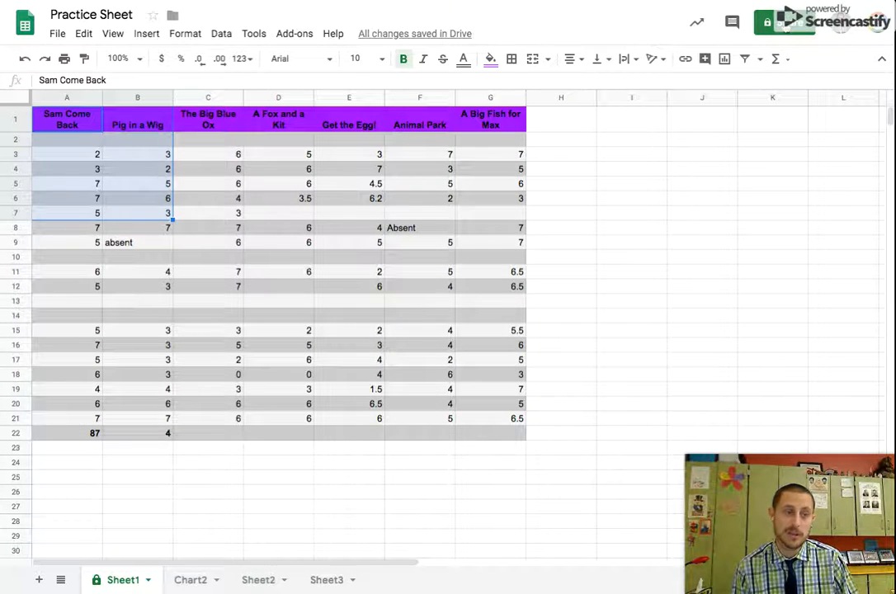
Review the advanced sharing settings and link sharing options of the spreadsheet, leaving its access unchanged.
left_click(788, 25)
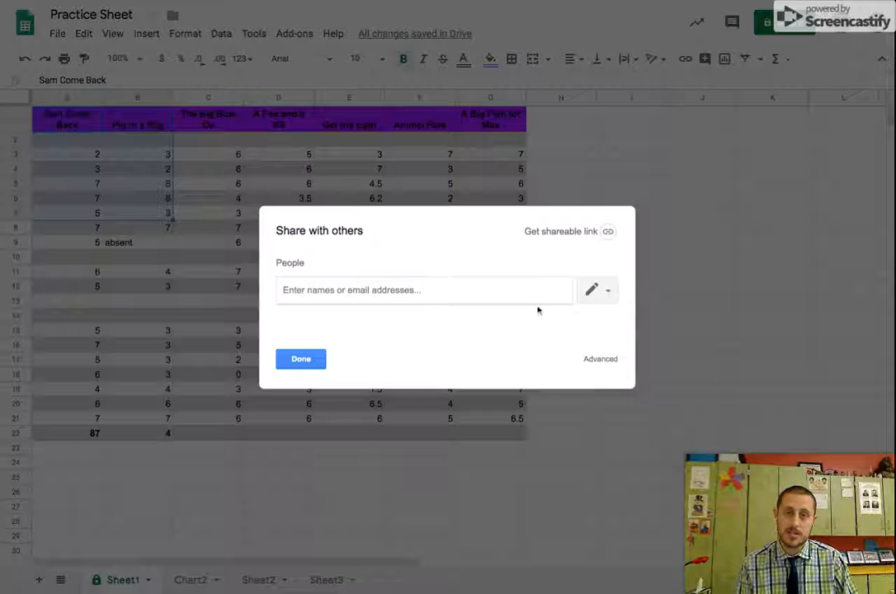
left_click(599, 360)
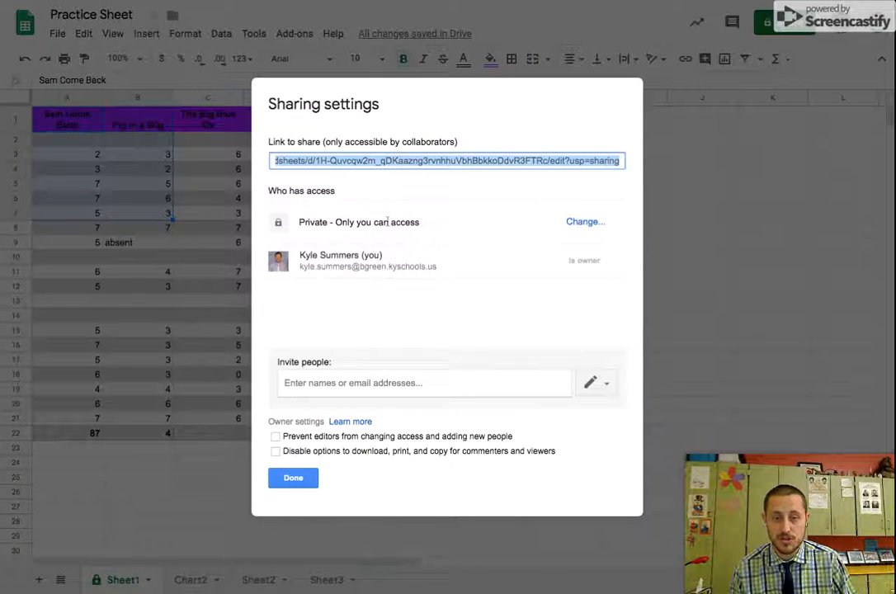
left_click(583, 222)
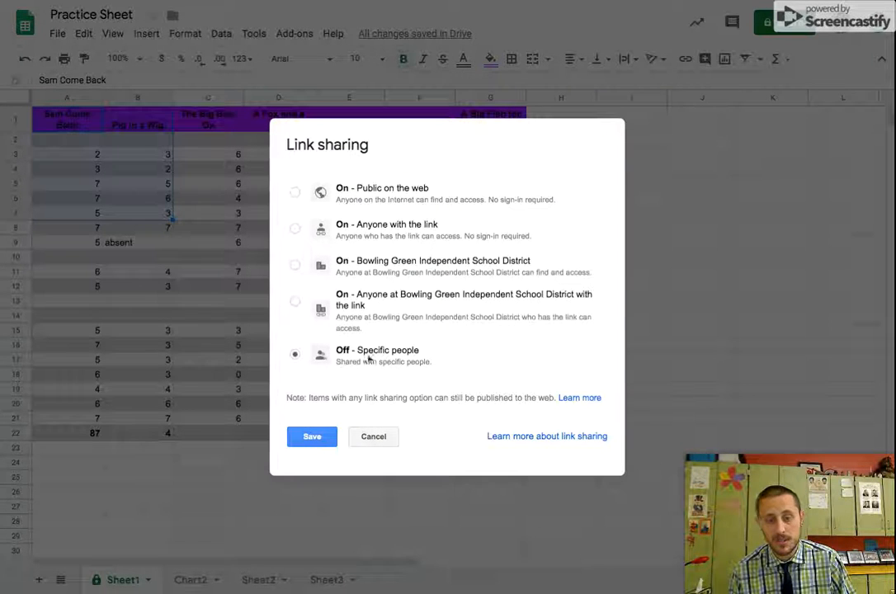
left_click(374, 437)
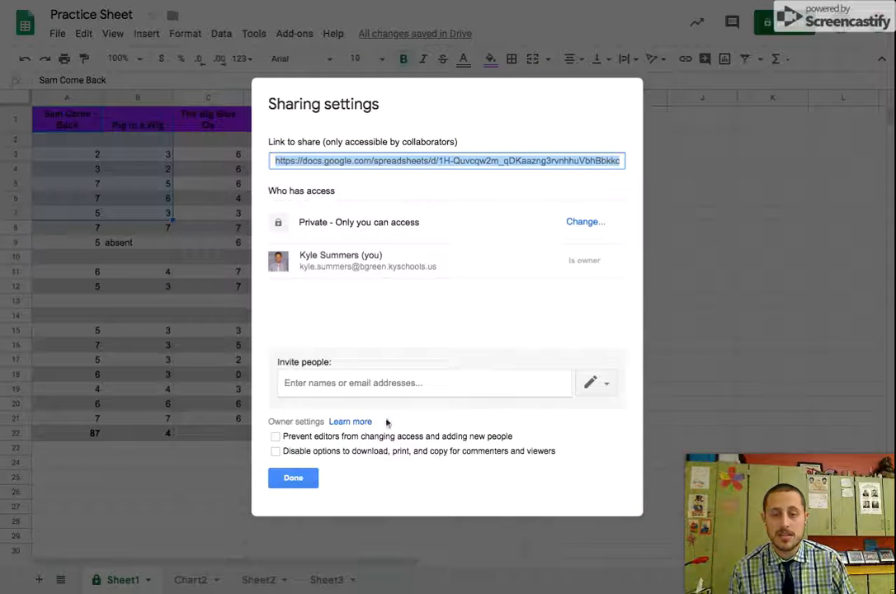
left_click(293, 478)
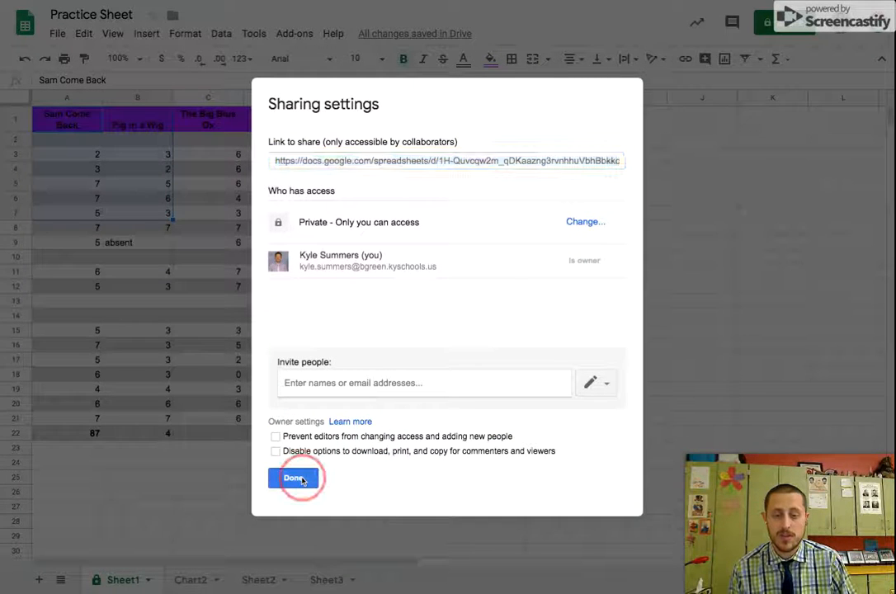